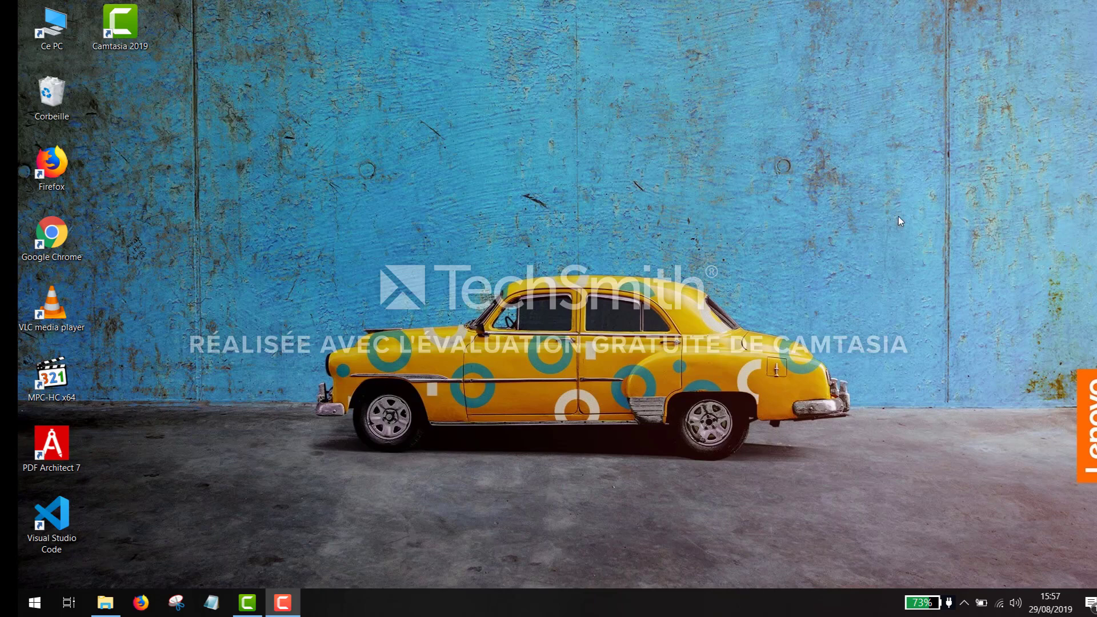
- Google 'xampp' in Firefox and follow the Télécharger link to Apache Friends
click(144, 609)
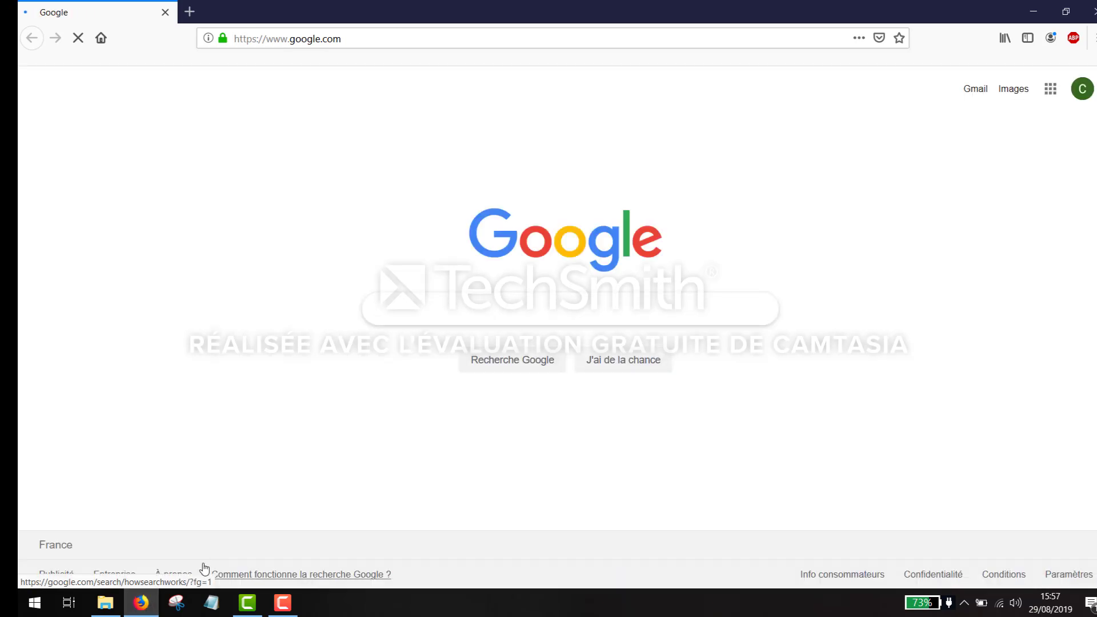
text(xampp)
key(Return)
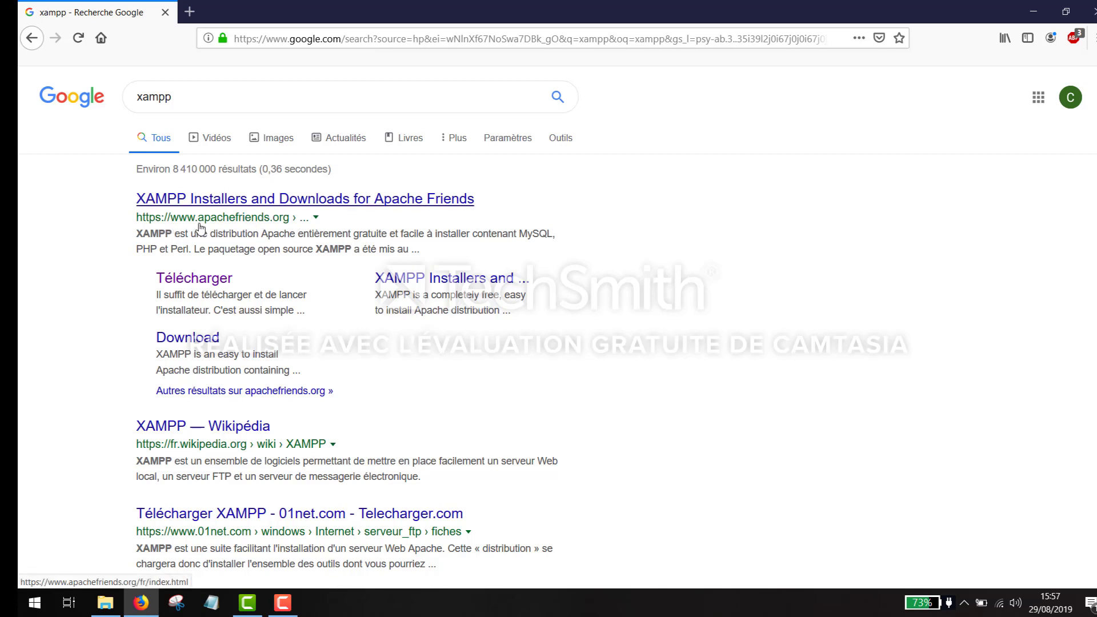
click(197, 280)
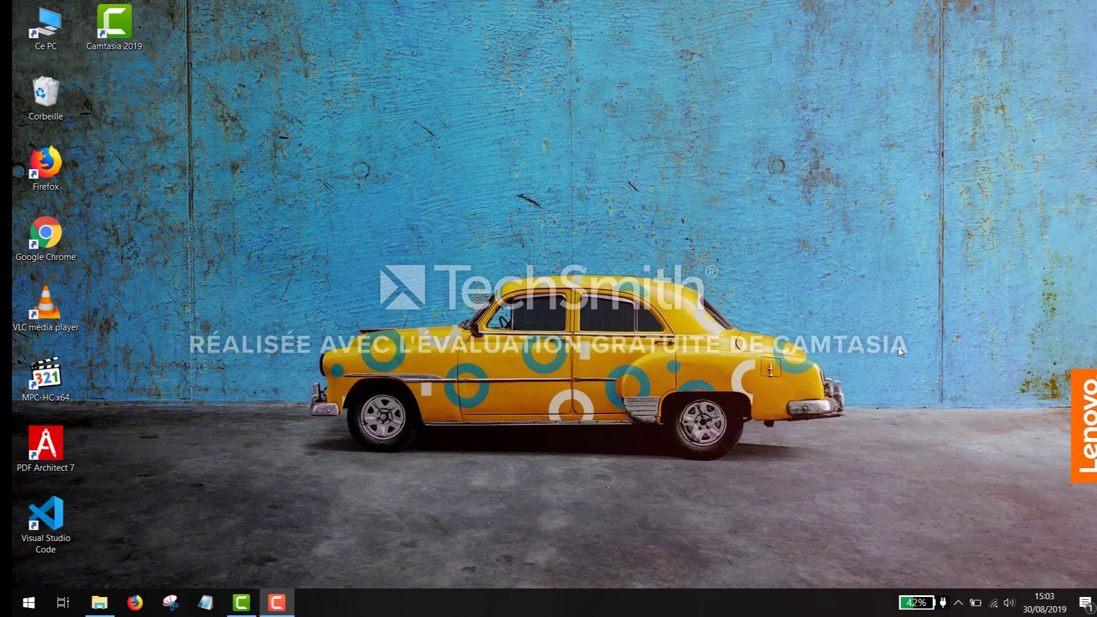
- Run the xampp installer from Téléchargements, accepting the antivirus and UAC warnings
click(97, 604)
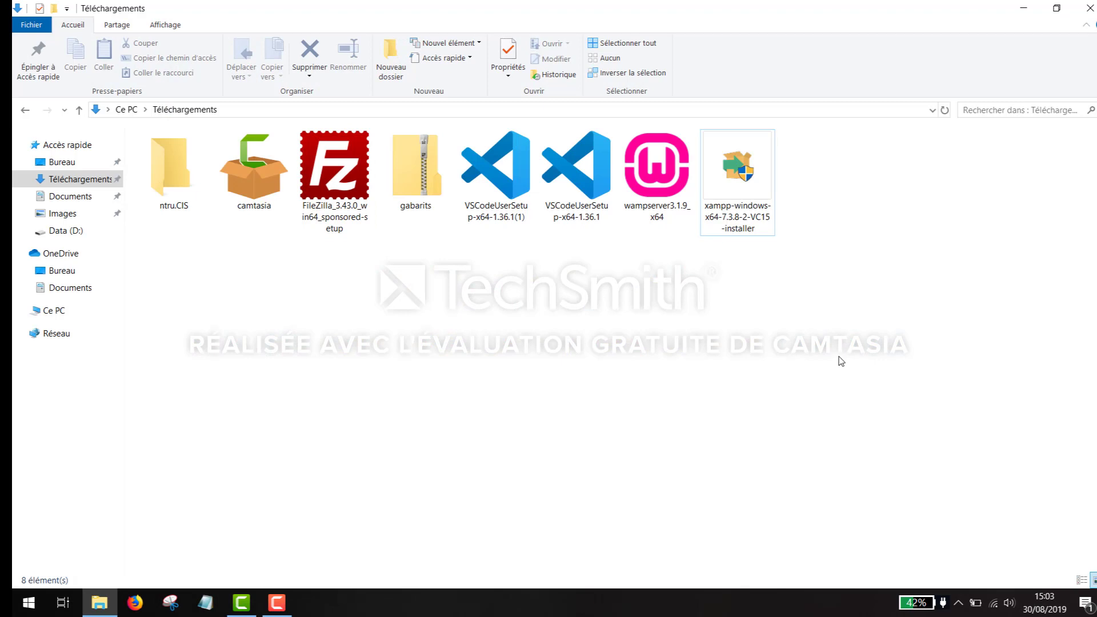
click(742, 167)
double_click(742, 167)
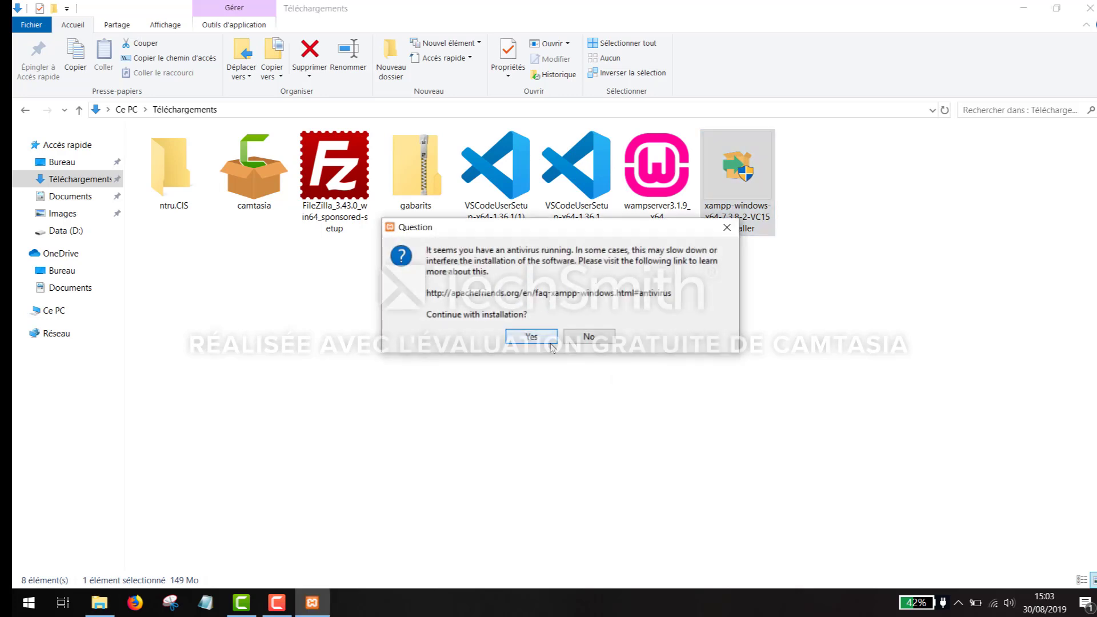
click(521, 342)
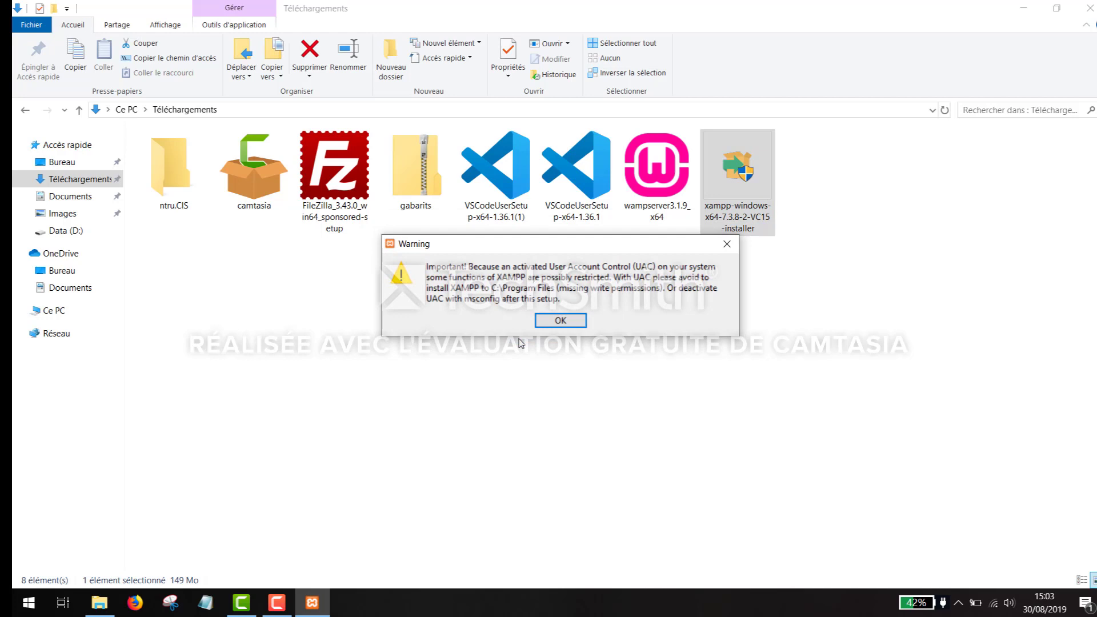
click(555, 323)
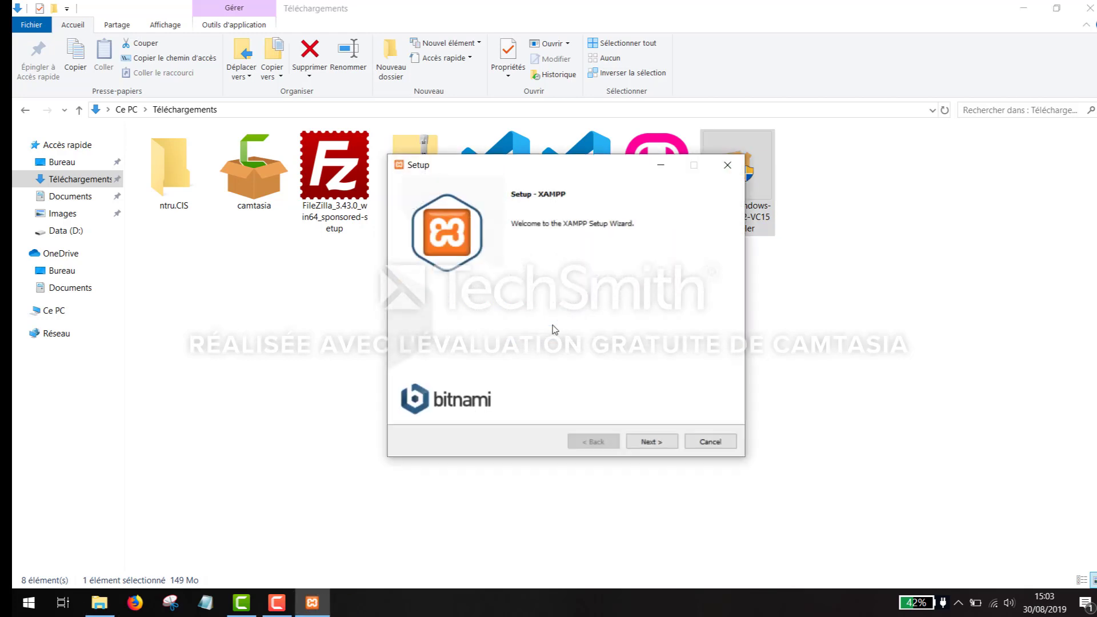
- Keep the default components and the C:\xampp folder, and untick Learn more about Bitnami
click(651, 442)
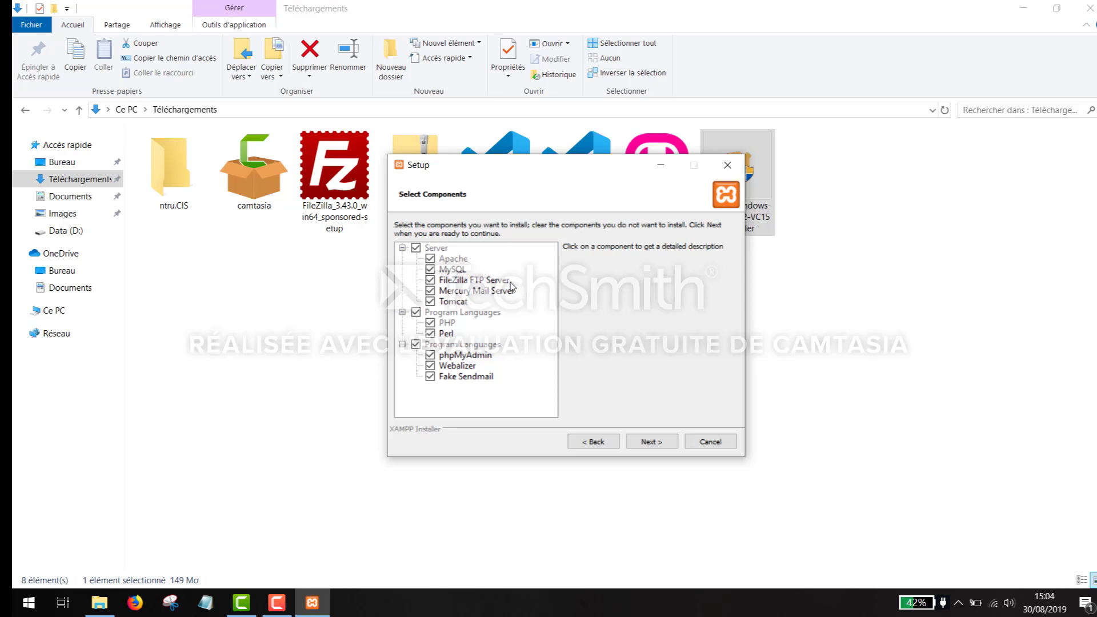
click(650, 443)
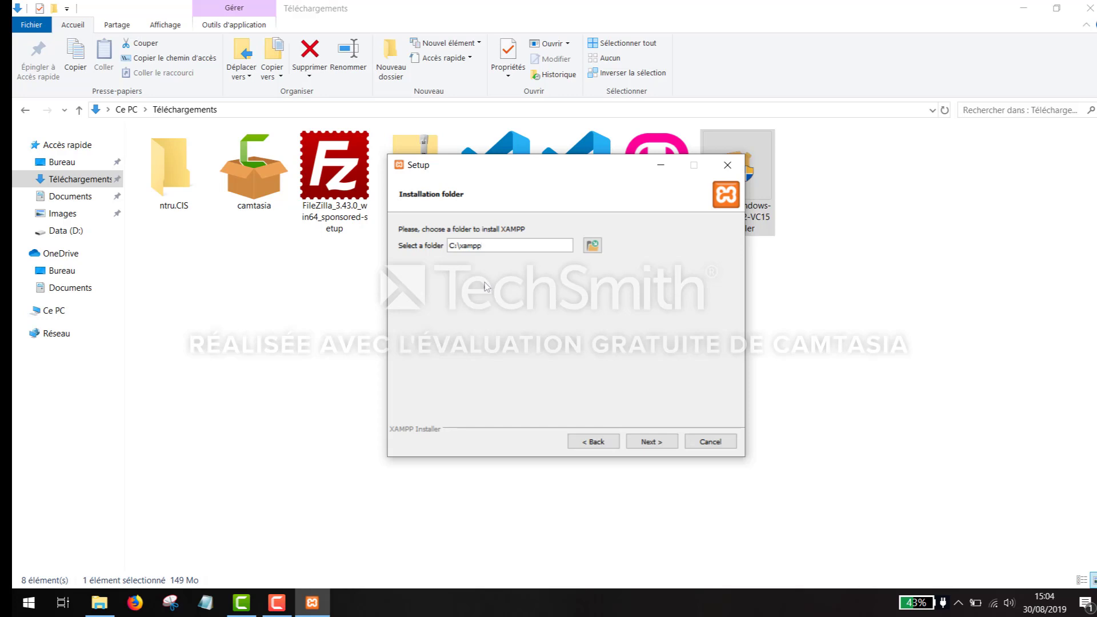
click(663, 445)
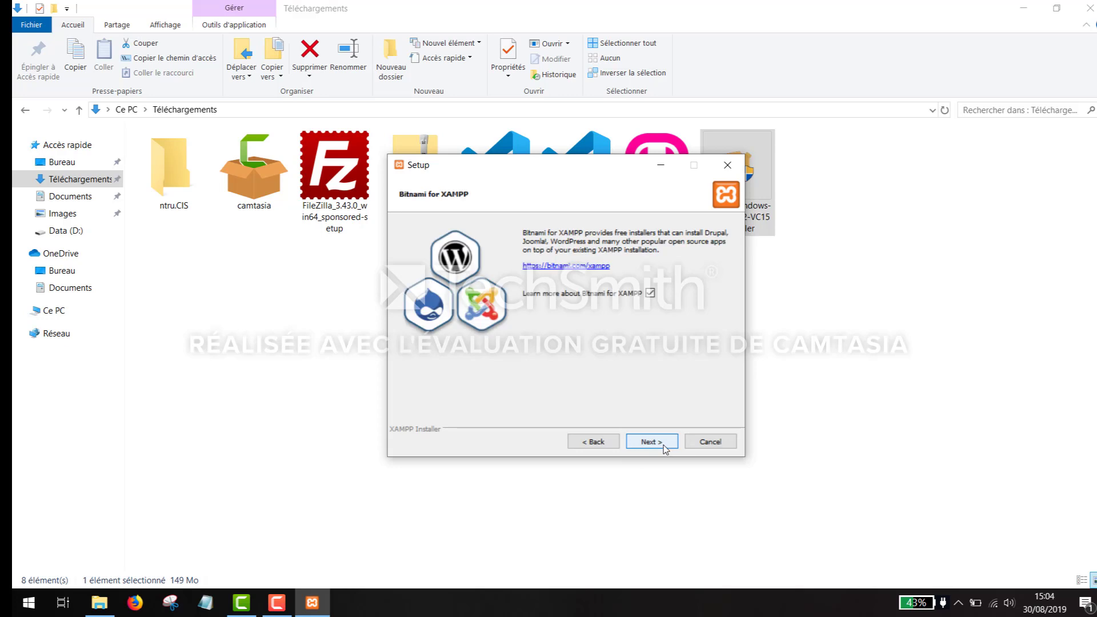
click(650, 292)
- Start the XAMPP installation and minimize the setup window while it runs
click(663, 443)
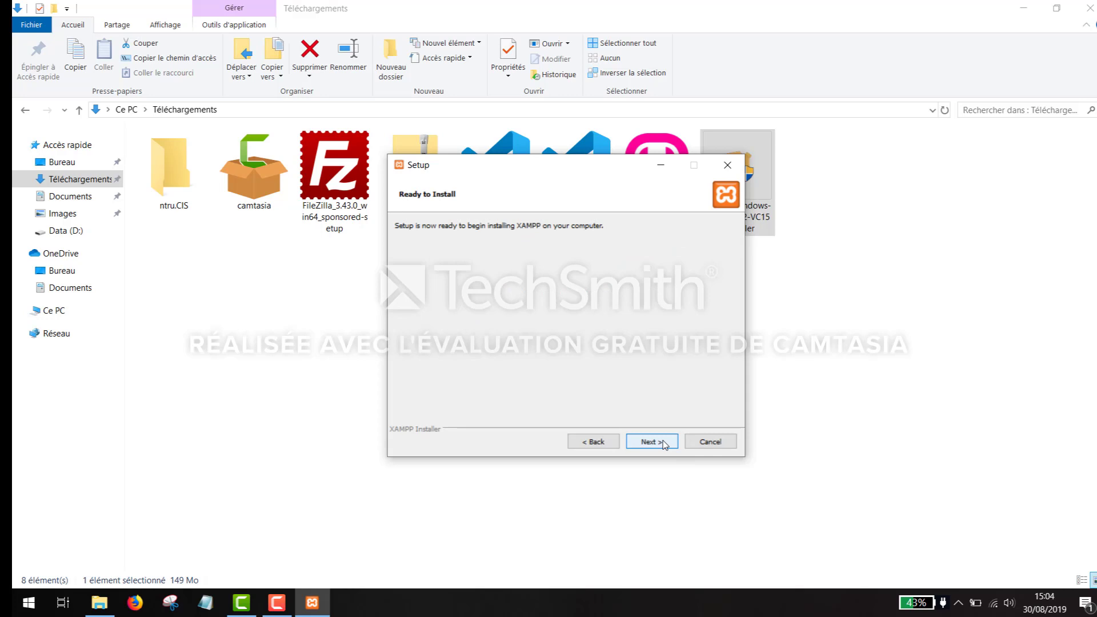
click(663, 443)
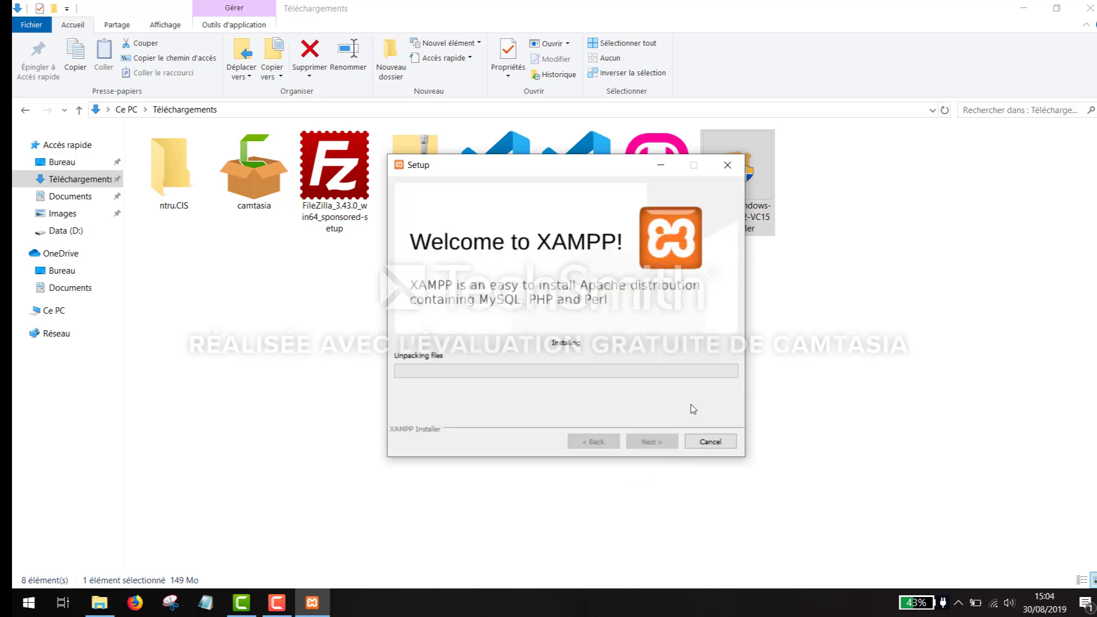
click(316, 610)
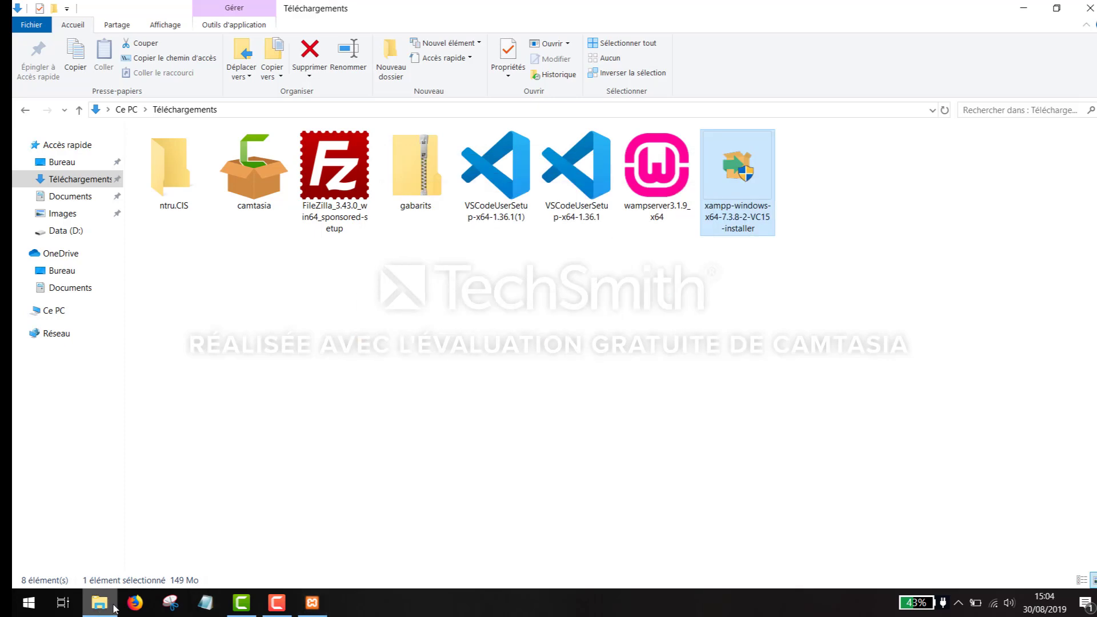
mouse_move(116, 607)
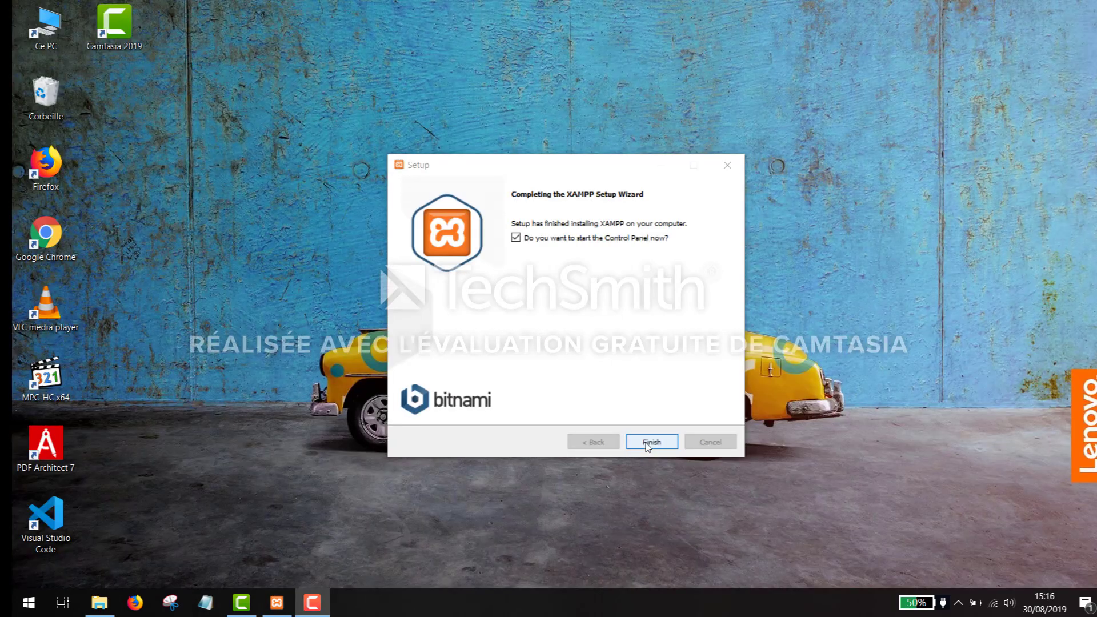
- Finish setup, save English (US flag) as the language, and dismiss the restart notice
click(647, 443)
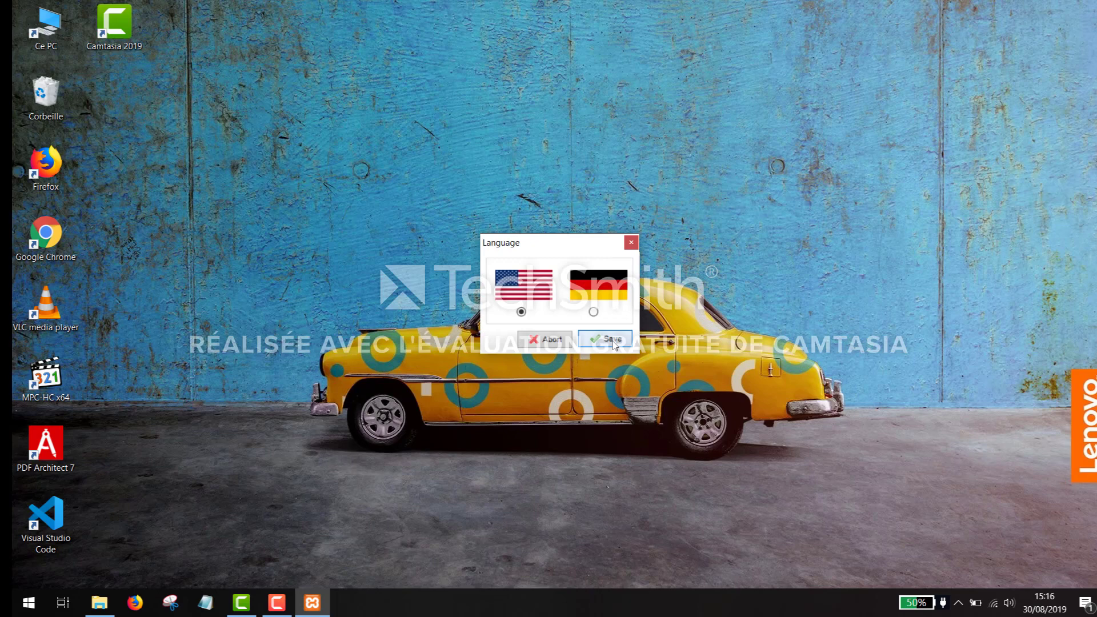
click(612, 342)
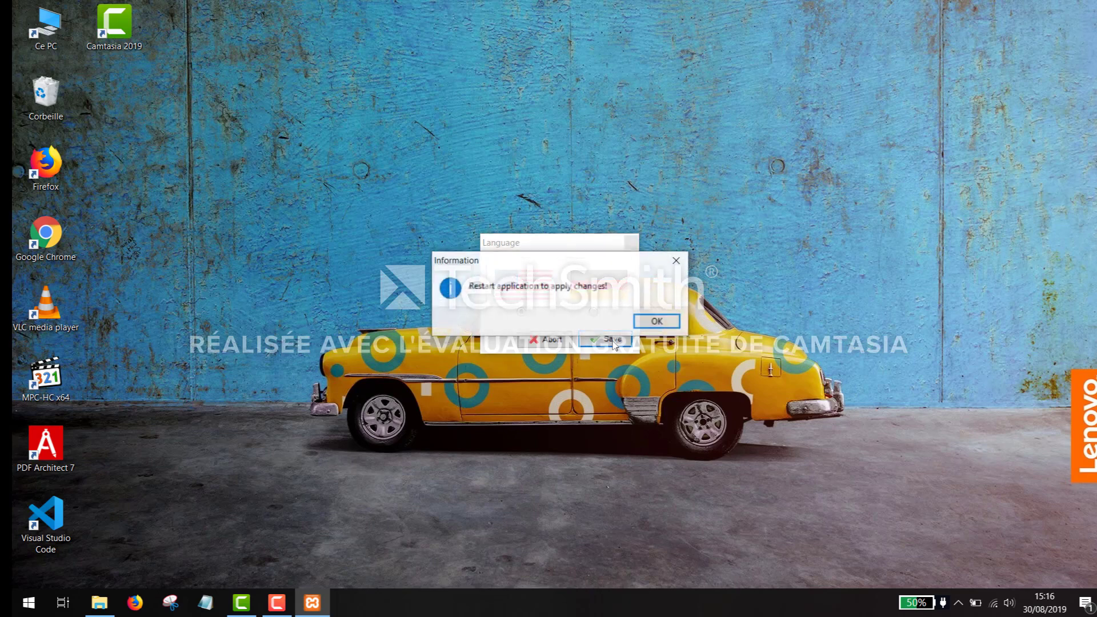
click(656, 322)
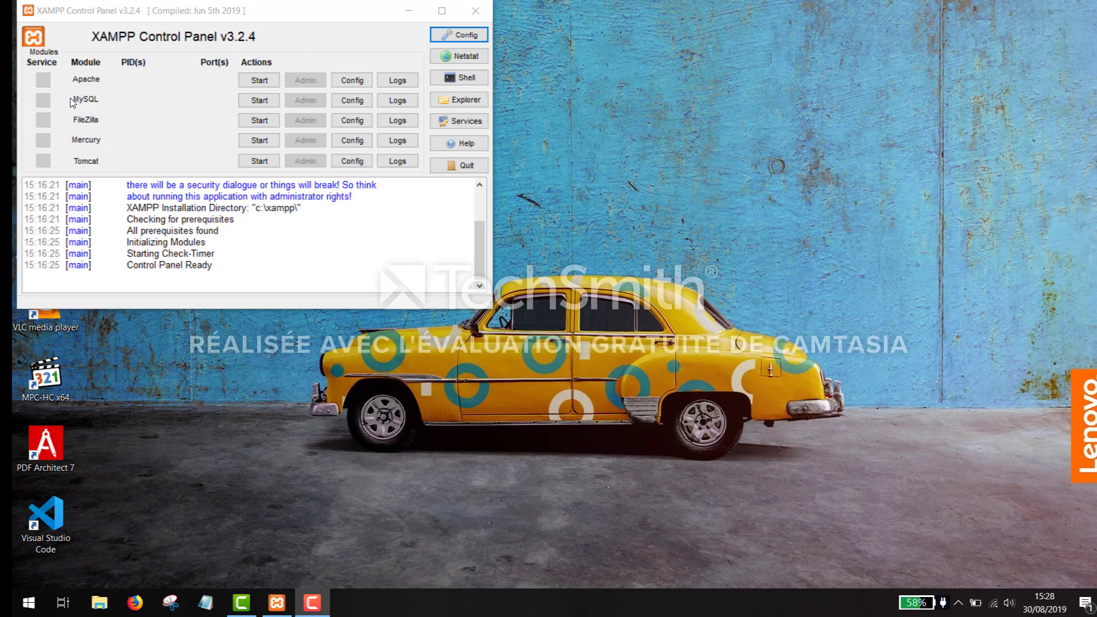
- Start the Apache and MySQL modules, then minimize the Control Panel
click(259, 80)
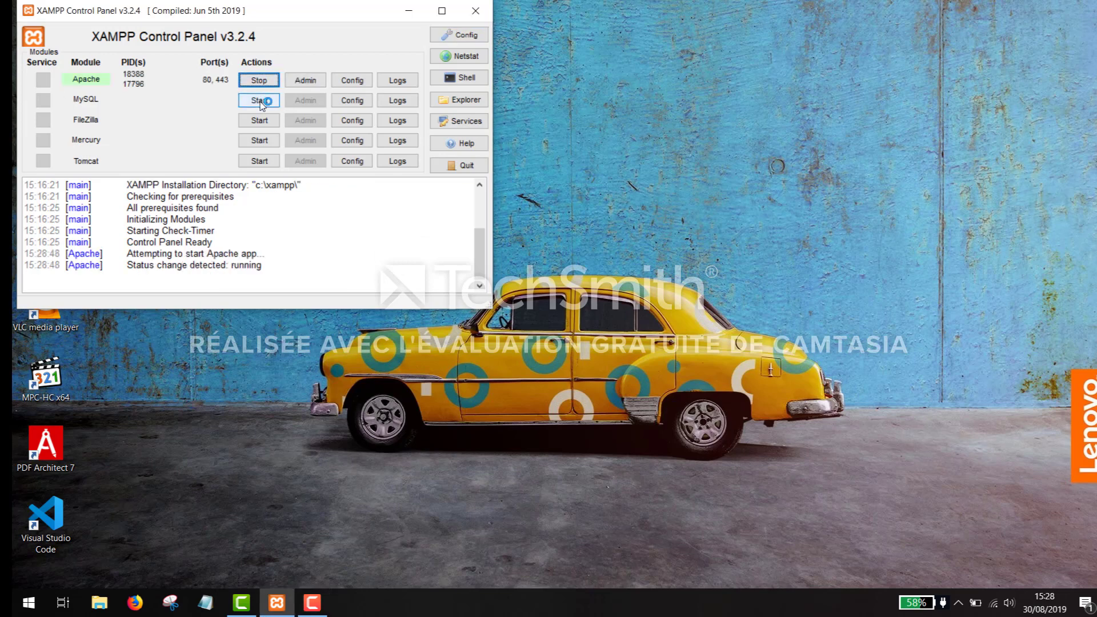
click(259, 100)
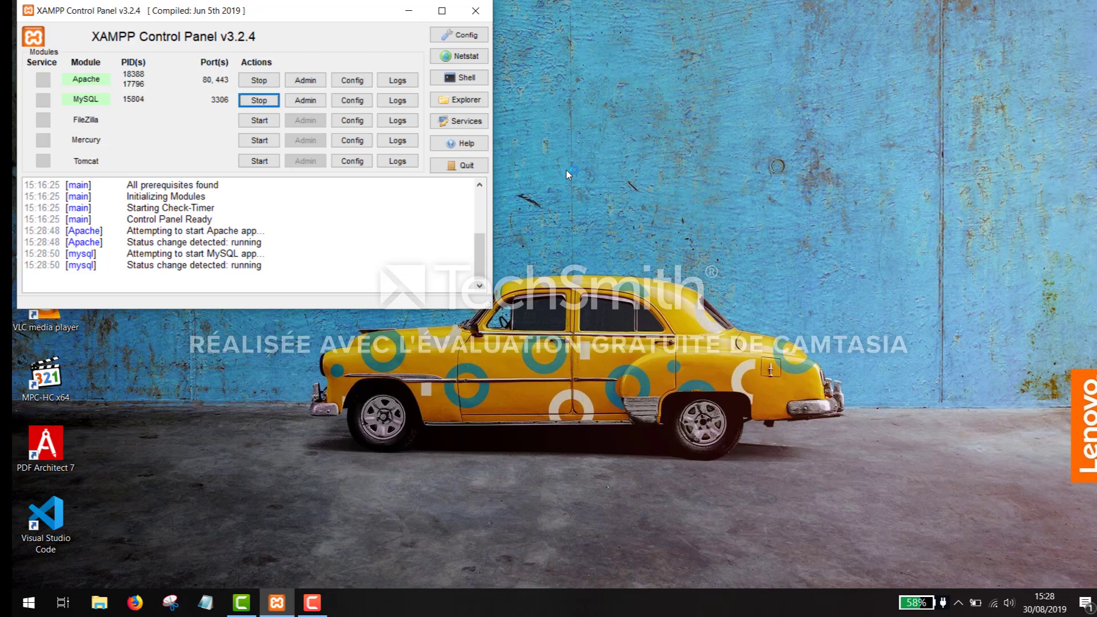
click(409, 11)
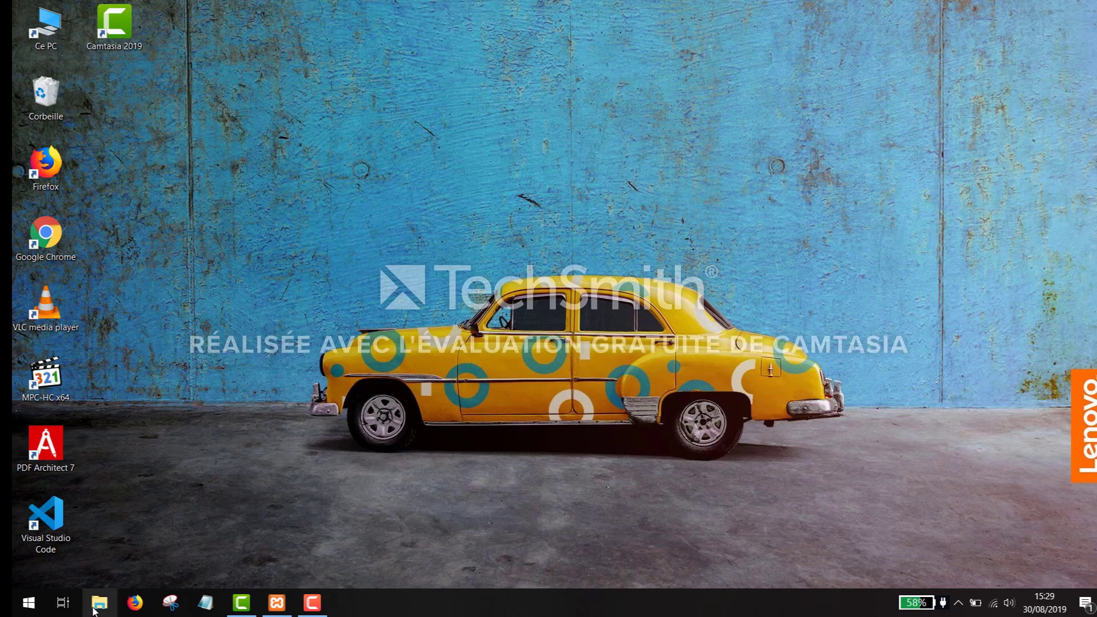
- Browse via Ce PC and Windows-SSD (C:) into the xampp folder
click(99, 604)
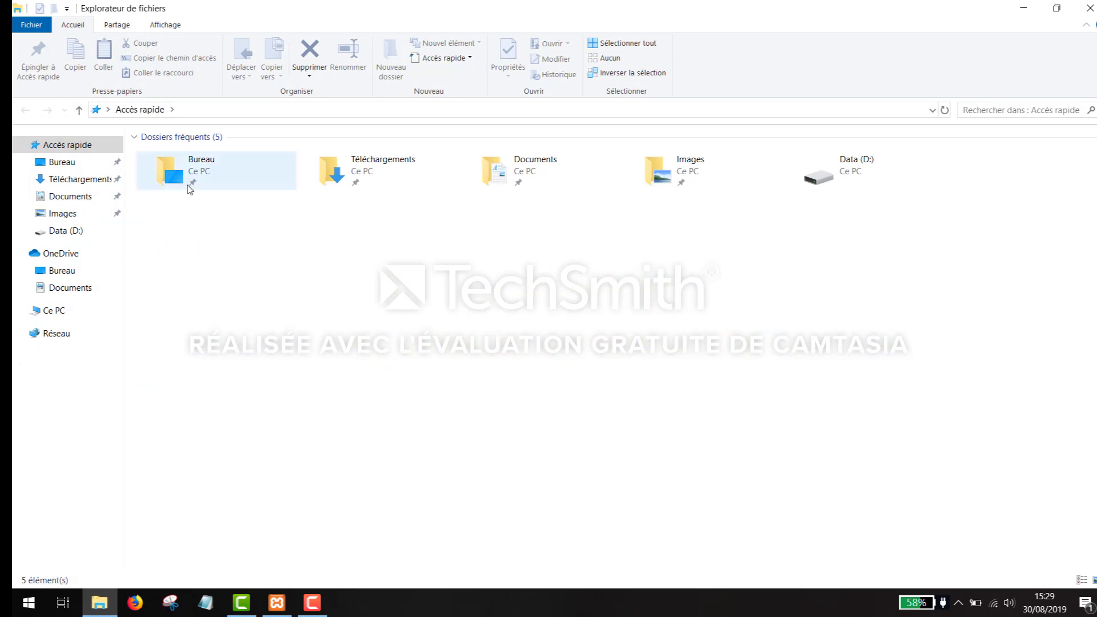
click(51, 311)
click(239, 276)
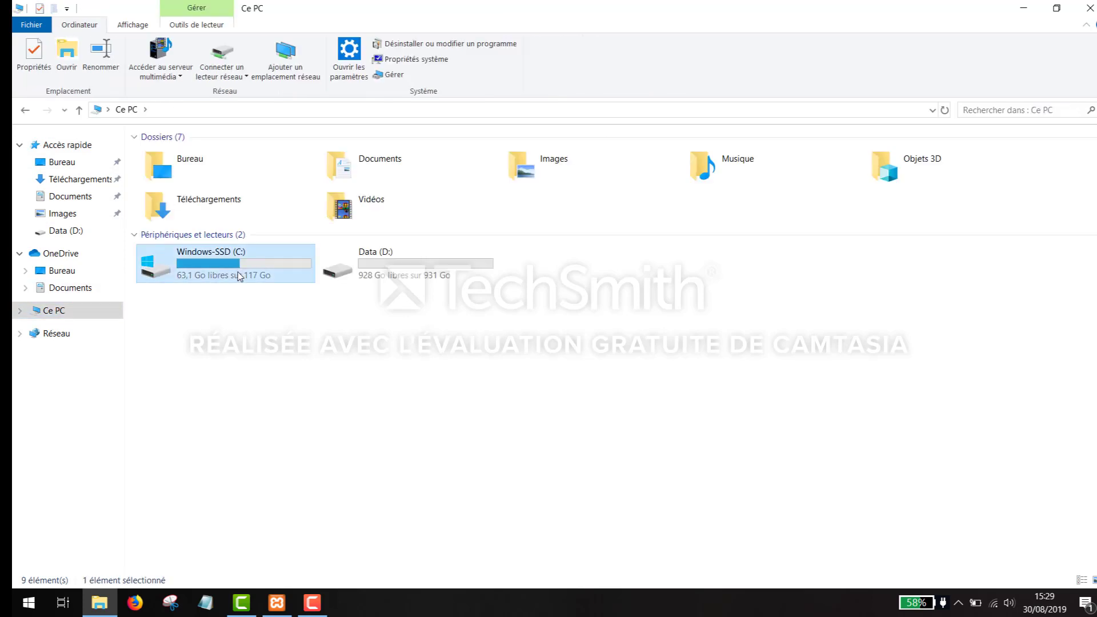
double_click(301, 279)
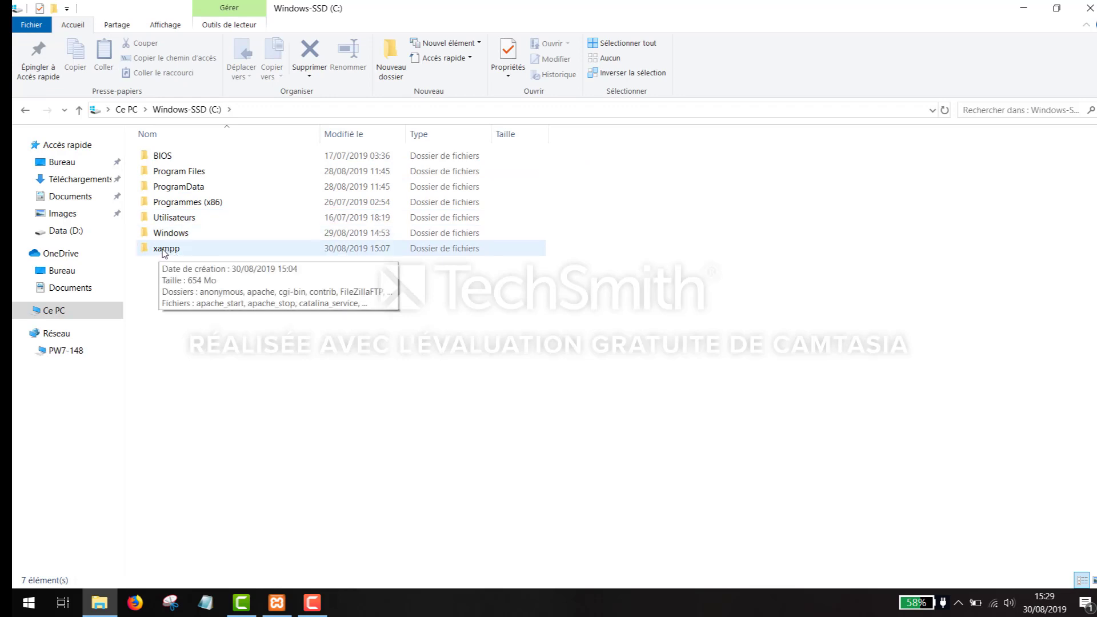
double_click(162, 253)
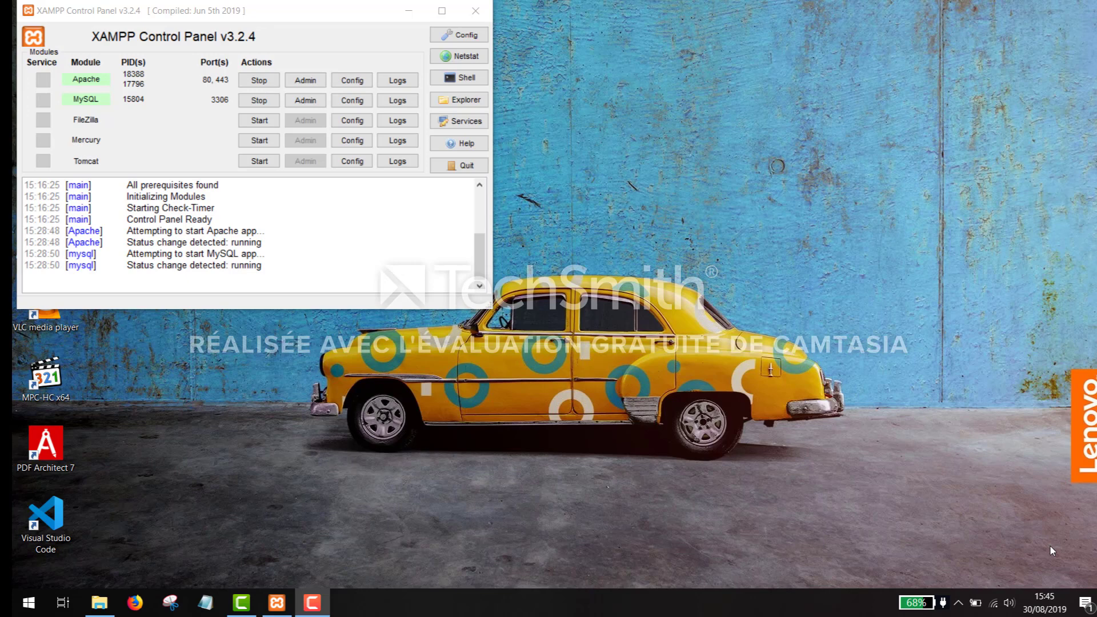
- Open phpMyAdmin and enter a new database named Wordpress with utf8_unicode_ci collation
click(305, 101)
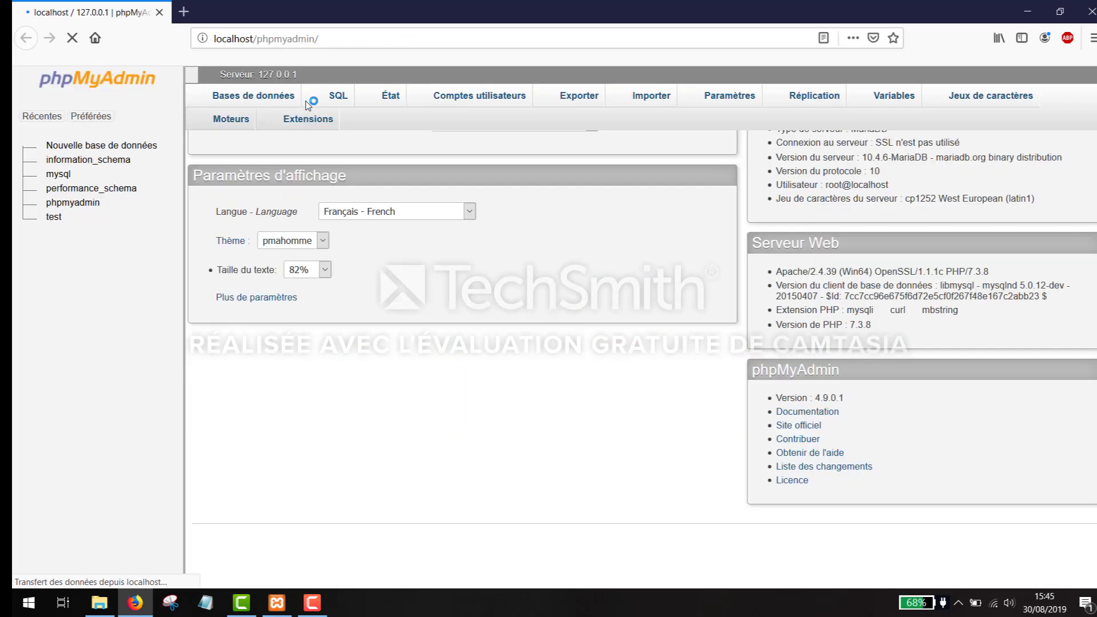
click(79, 146)
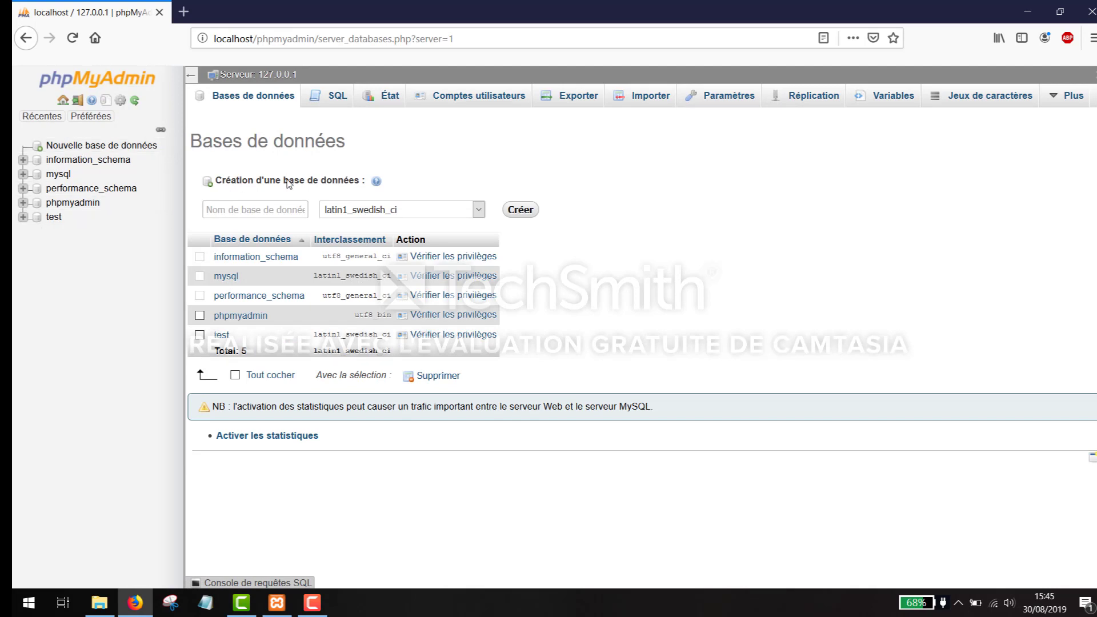
click(281, 204)
text(Wo)
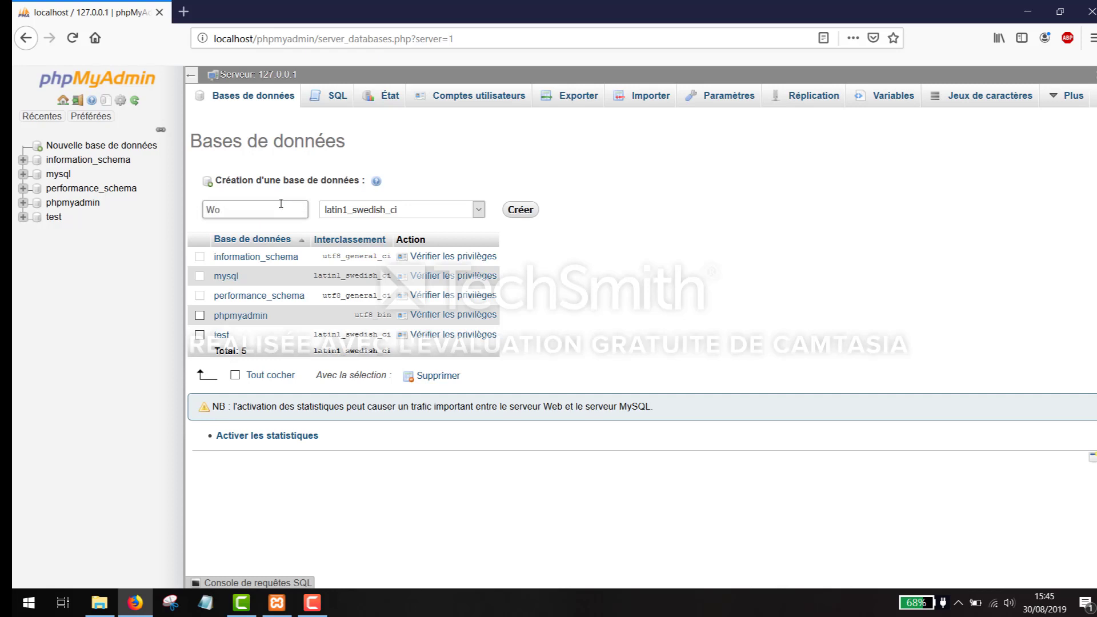
text(rdpress)
click(479, 209)
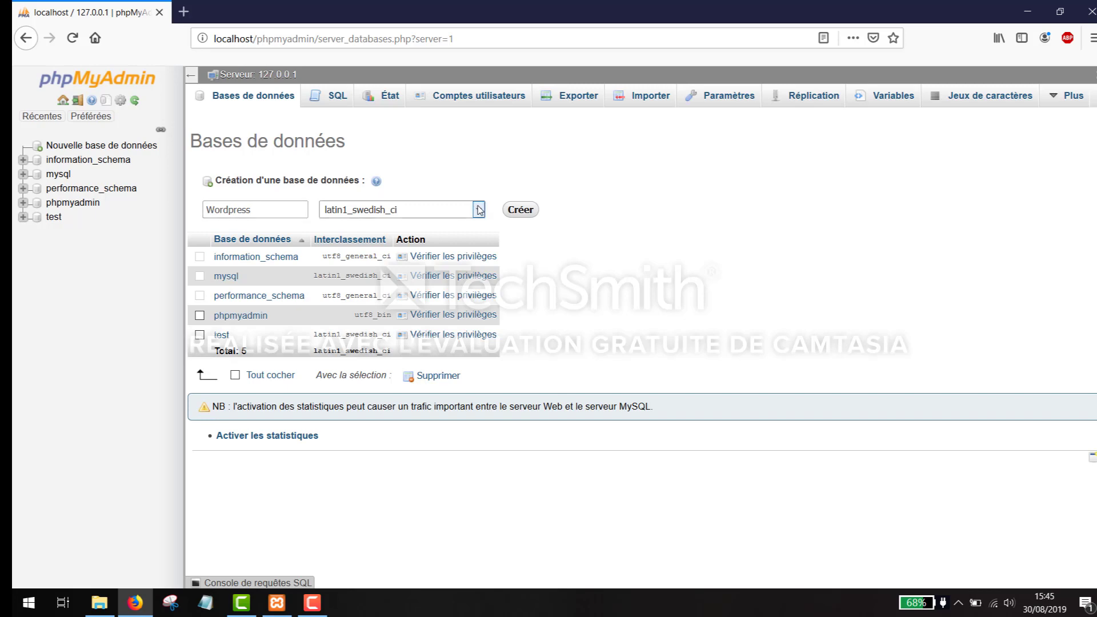
click(478, 209)
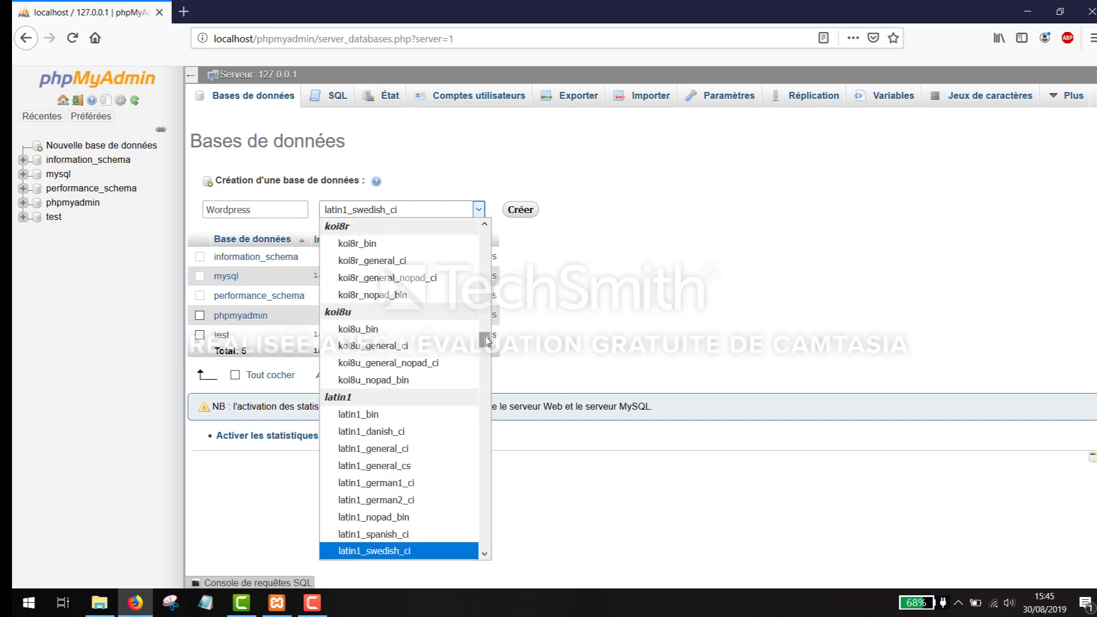
scroll(483, 350, down, 4)
drag(484, 349, 474, 509)
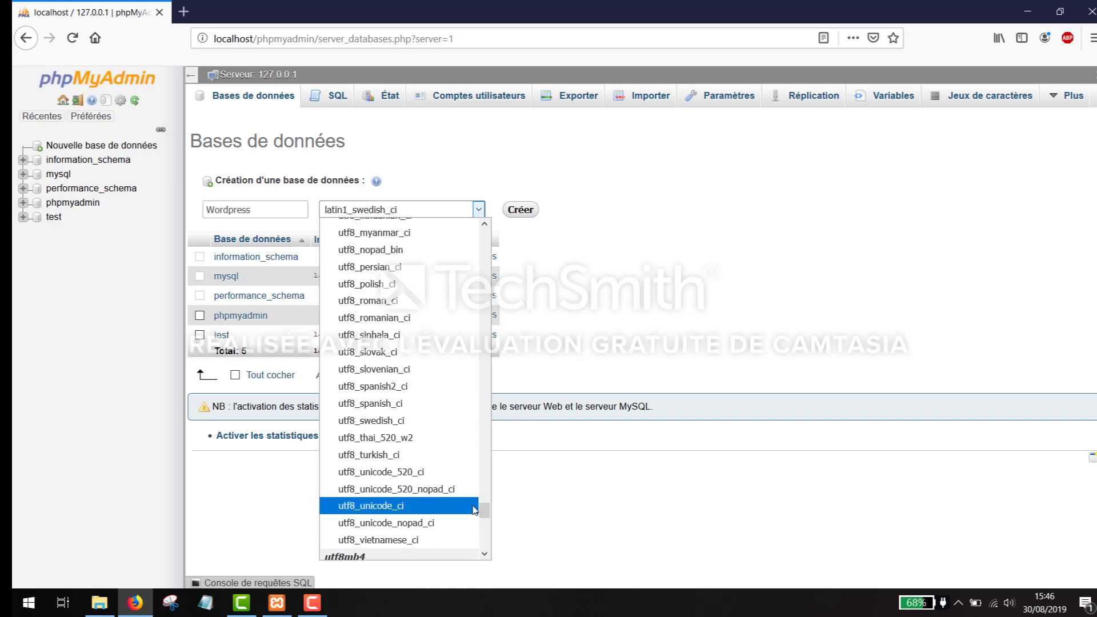
click(390, 505)
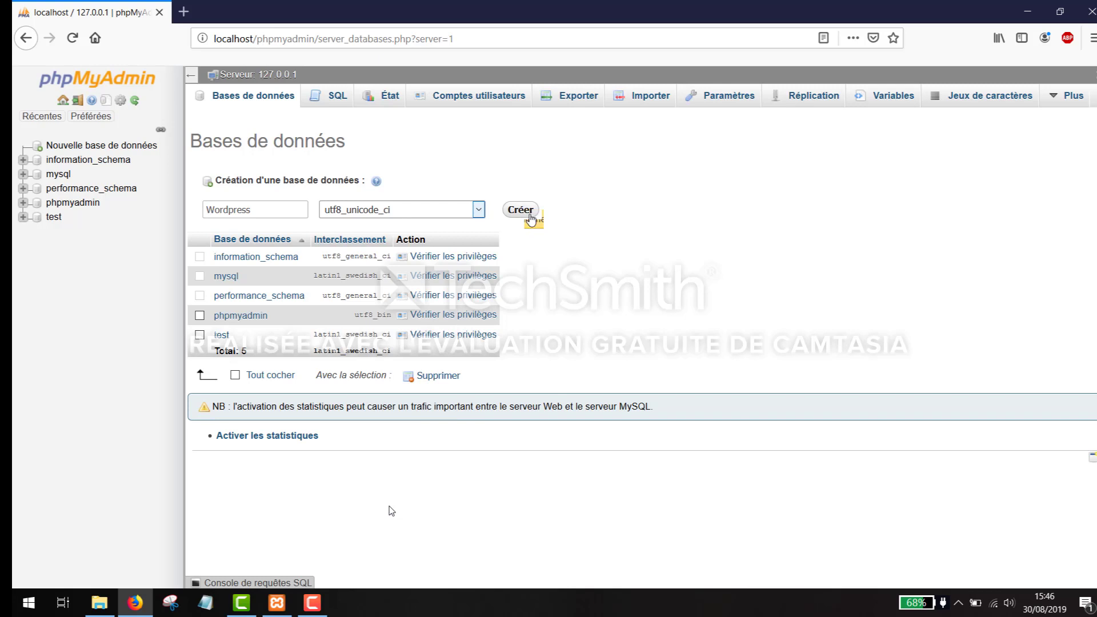
- Create the Wordpress database, then open a new blank Firefox tab
click(530, 216)
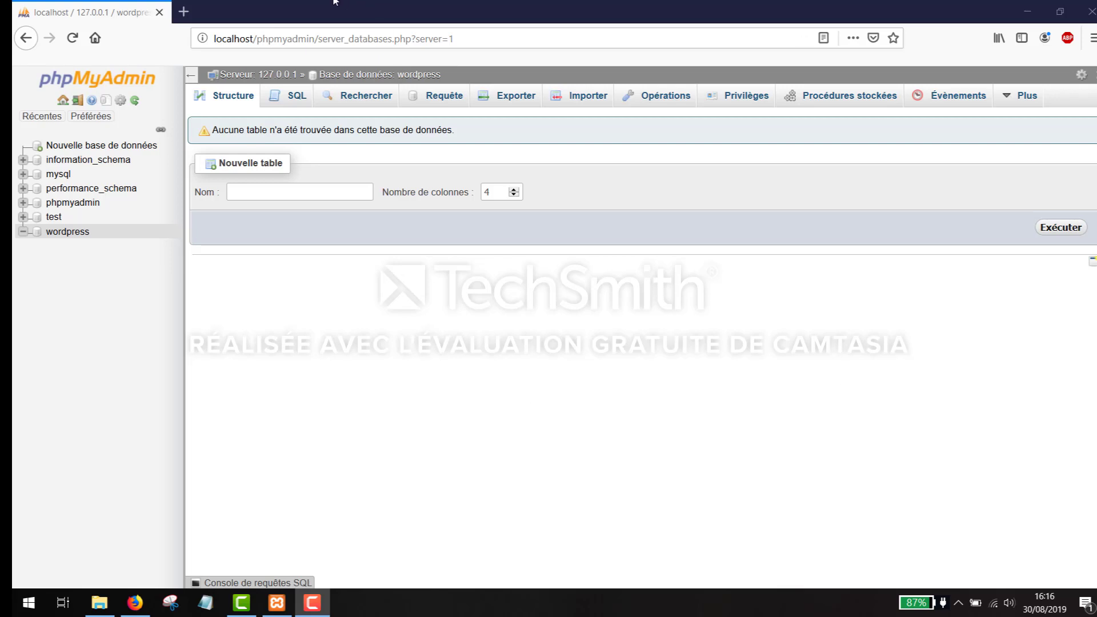
click(183, 11)
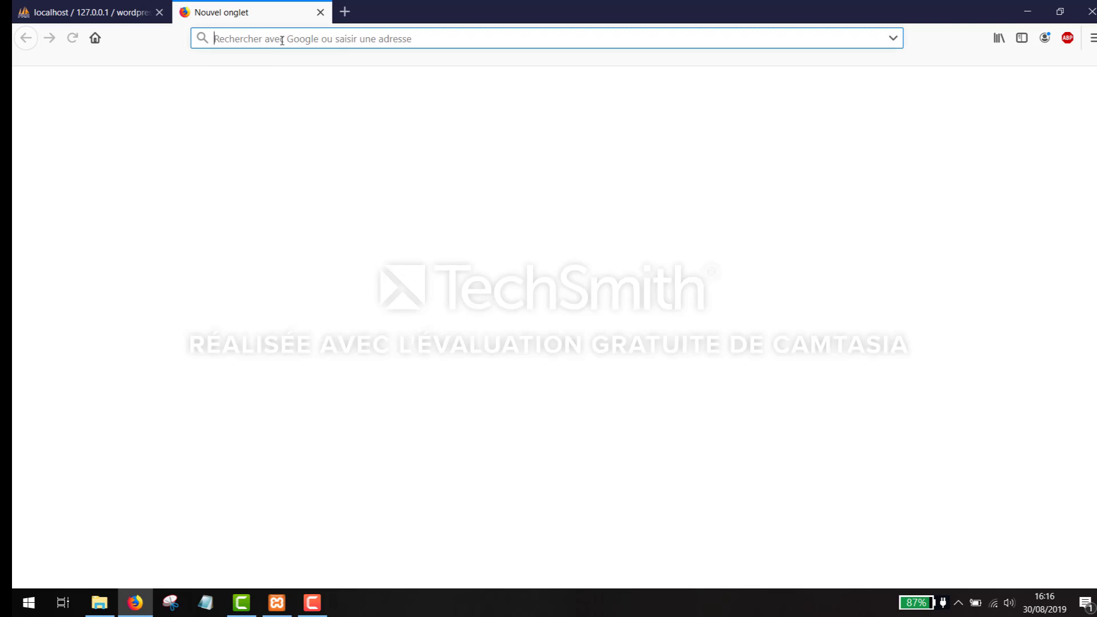
- Go to wordpress.org in the new tab
text(word)
key(BackSpace)
text(p)
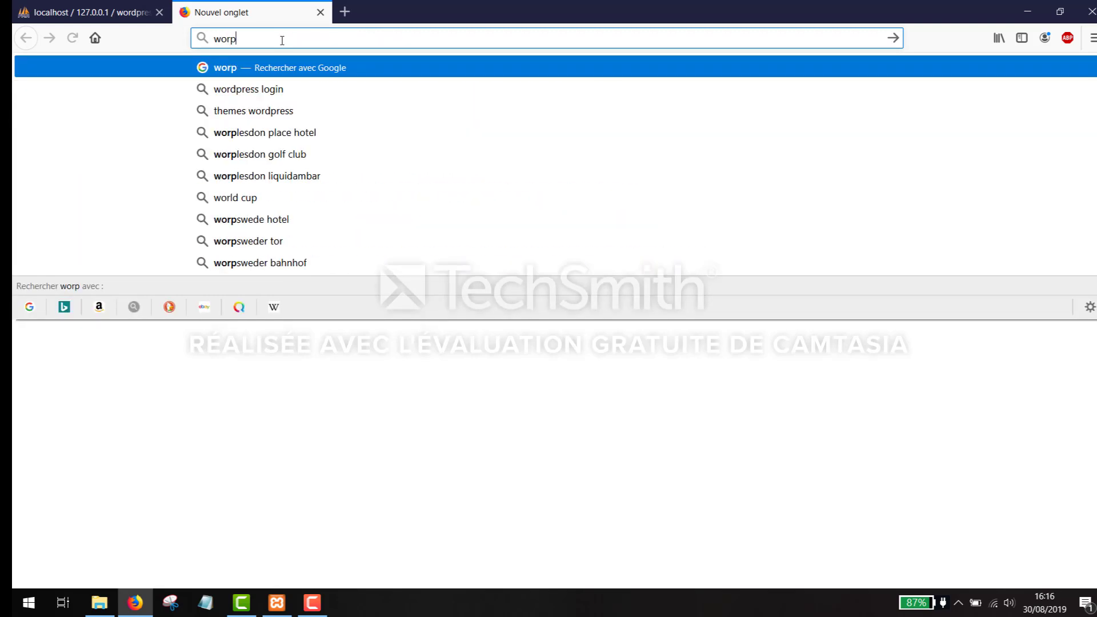
text(re)
text(s)
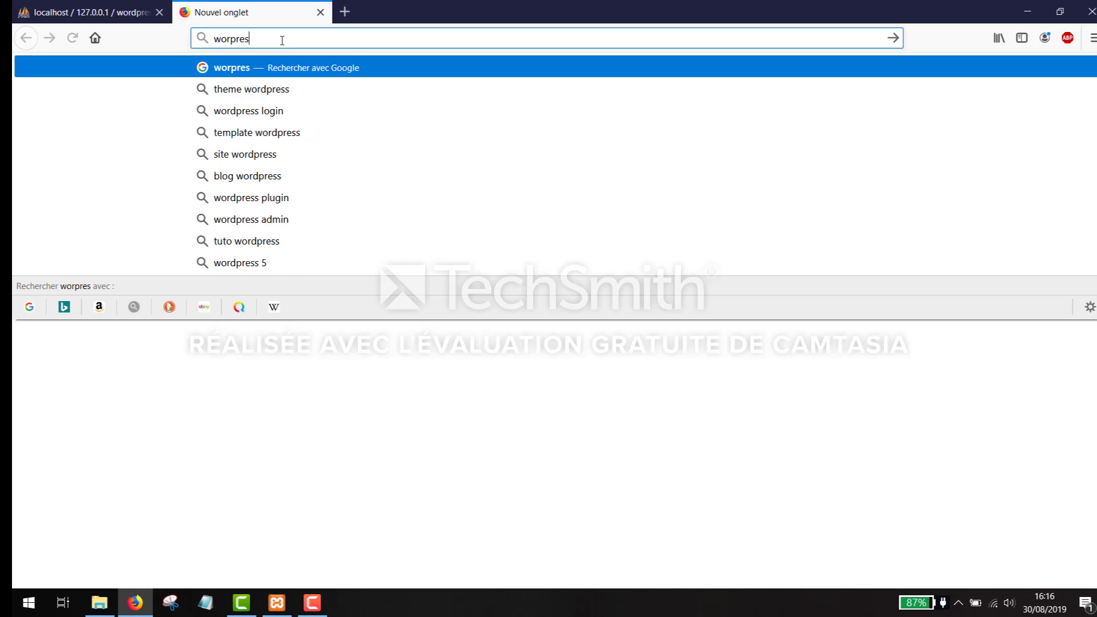
text(s.org)
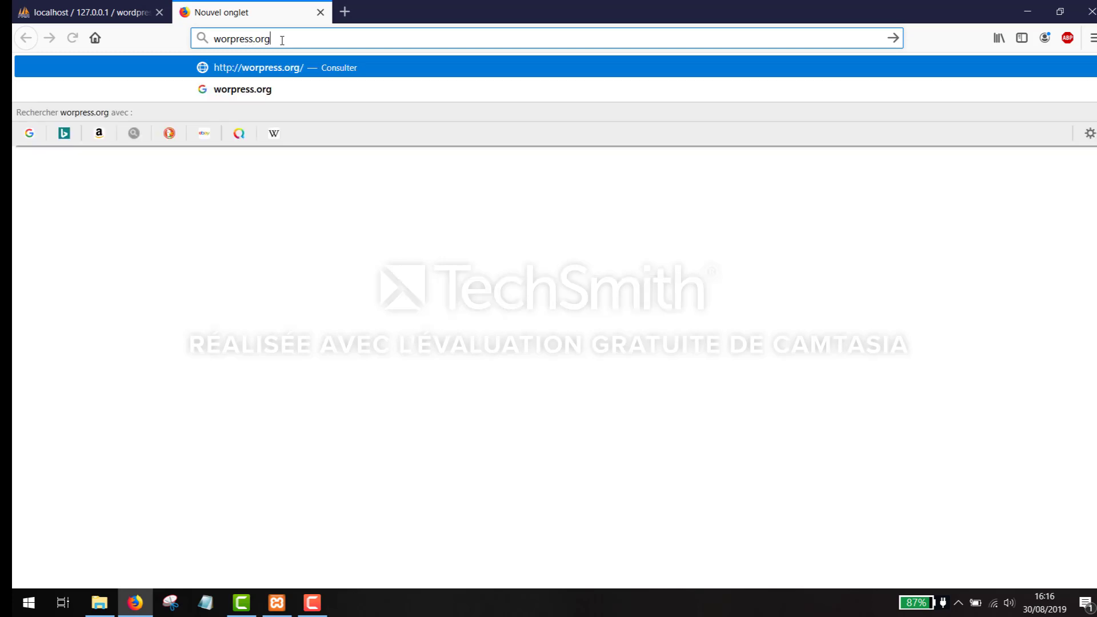
key(Return)
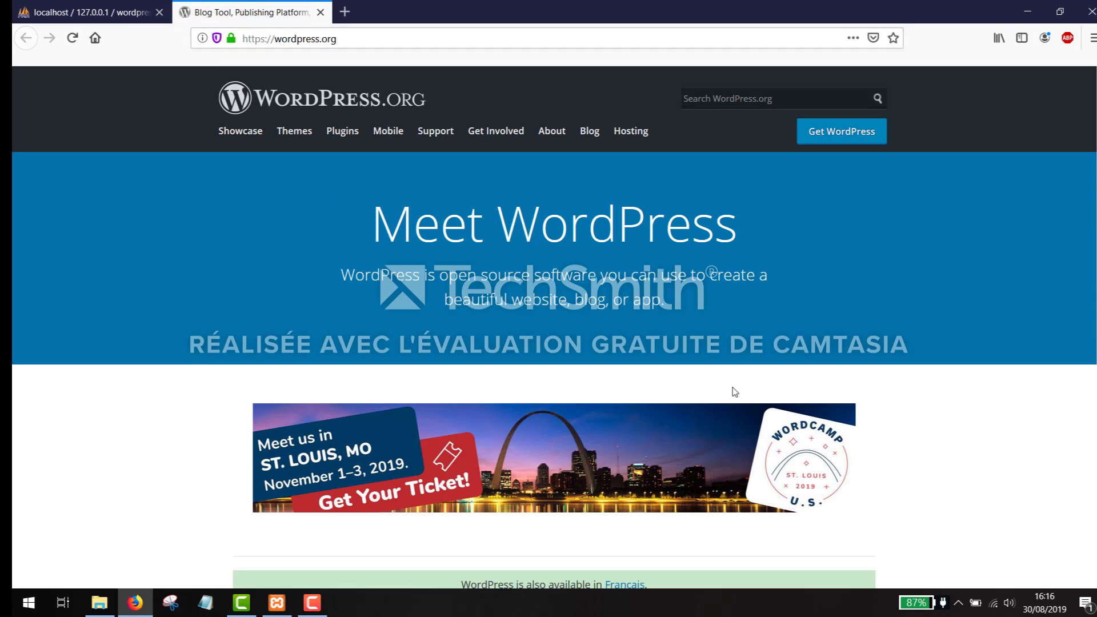
- Download the WordPress 5.2.2 zip and open it from the downloads list
click(830, 143)
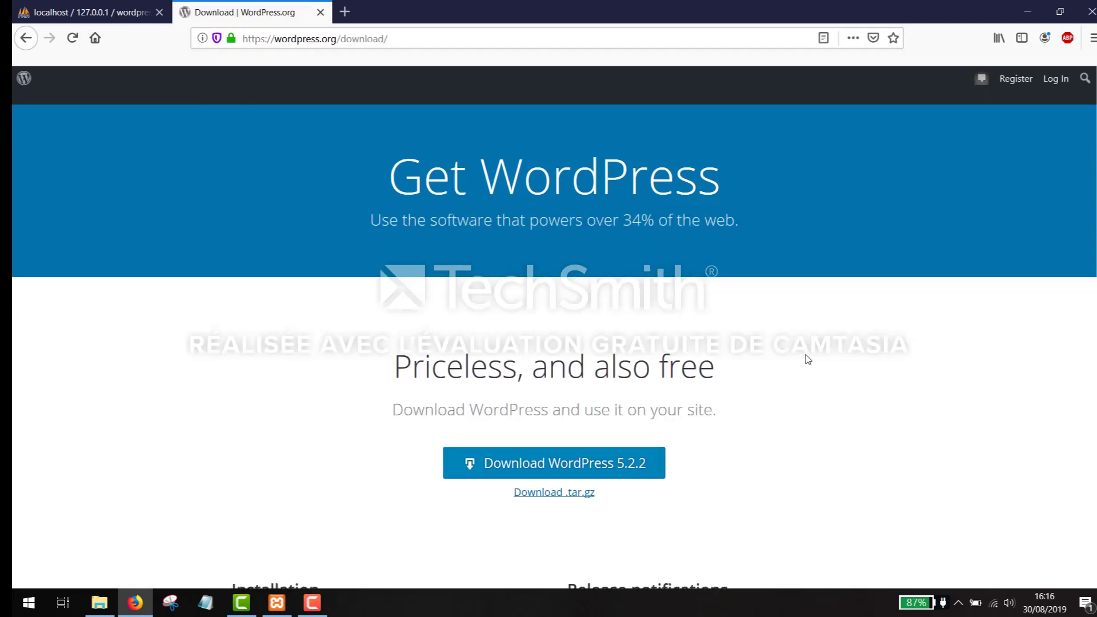
scroll(603, 360, down, 2)
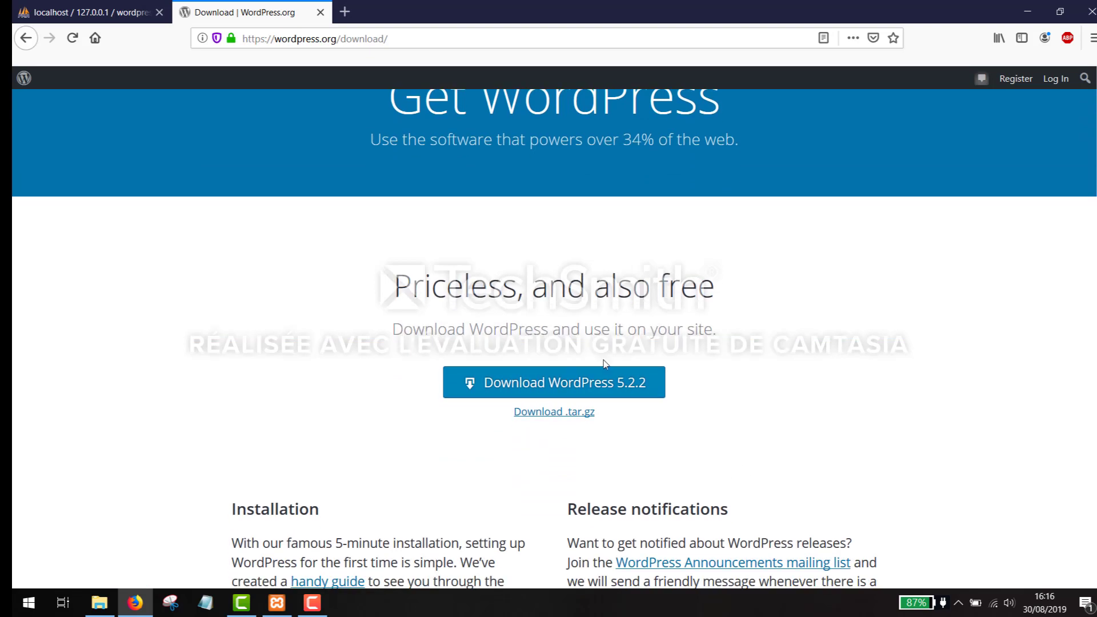
click(598, 392)
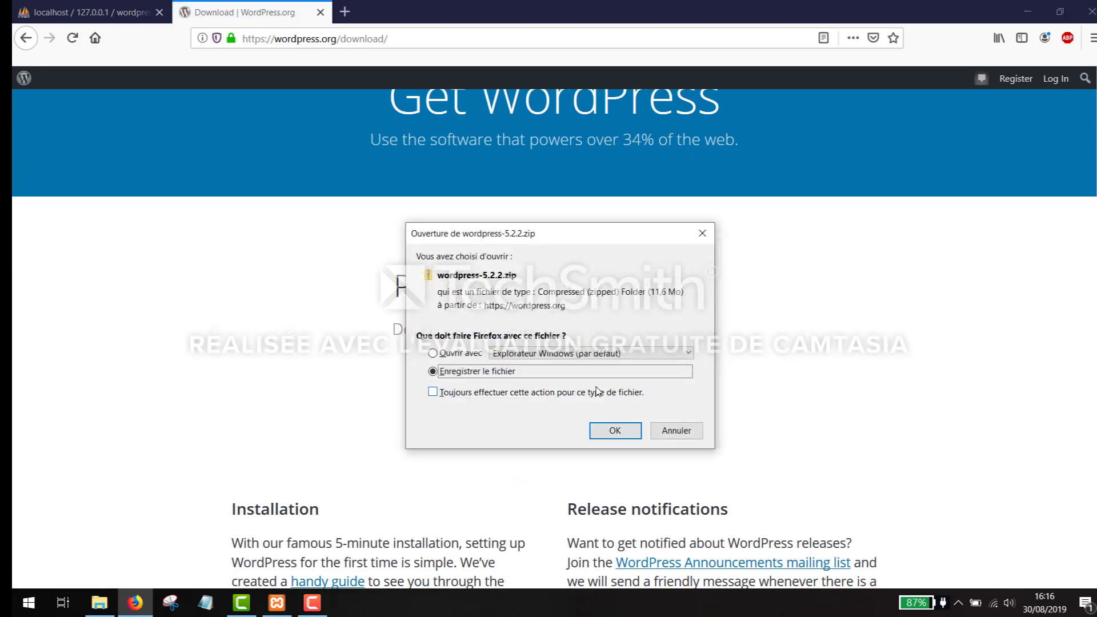
click(614, 431)
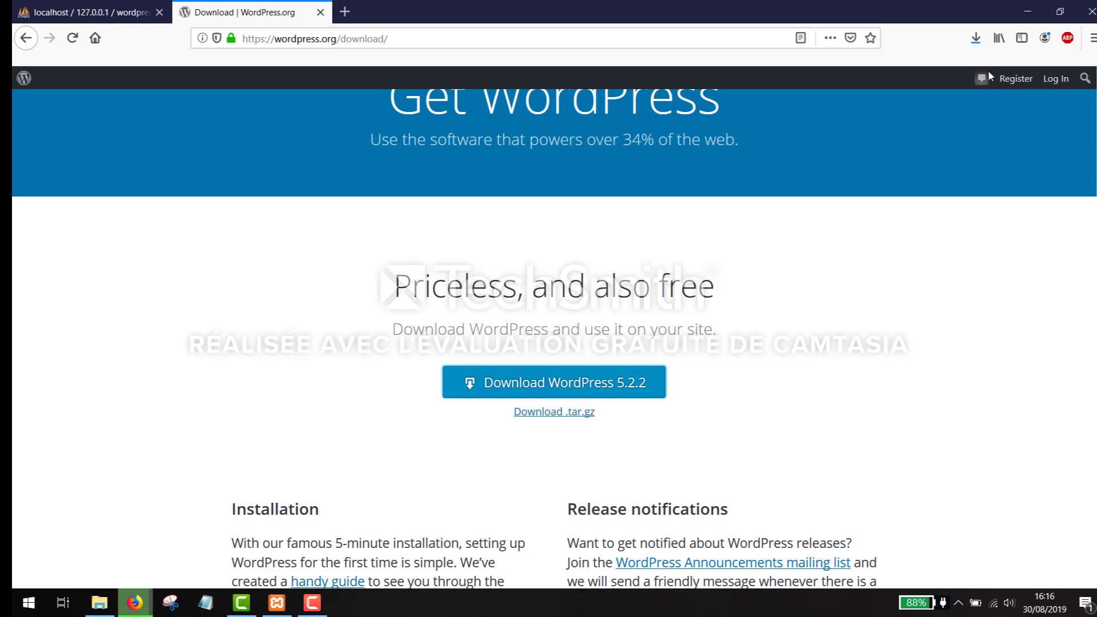
click(976, 39)
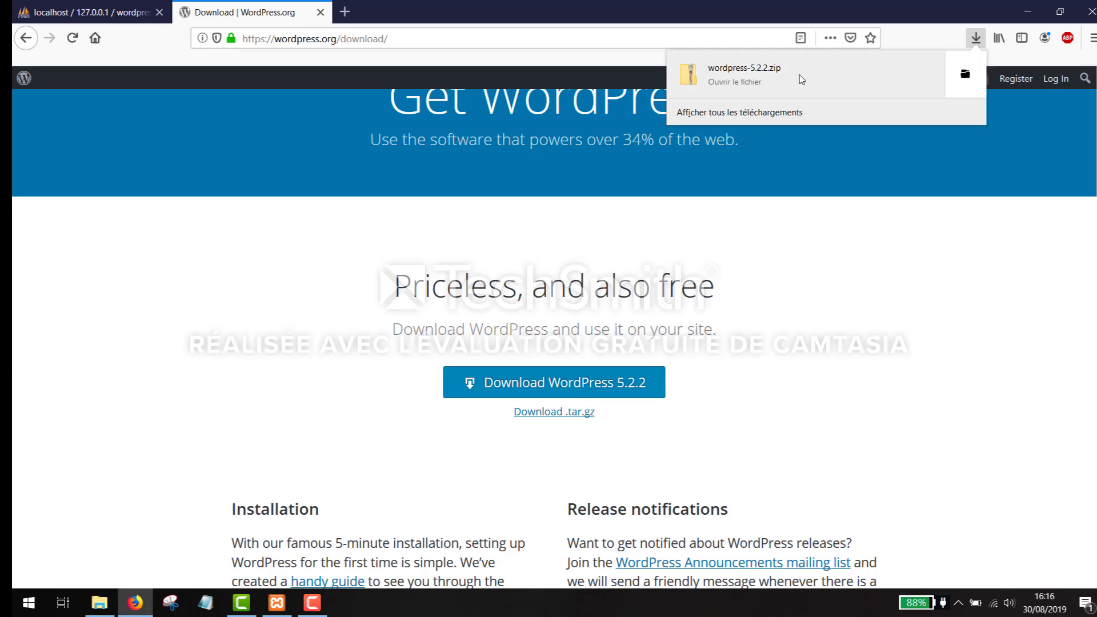
click(799, 75)
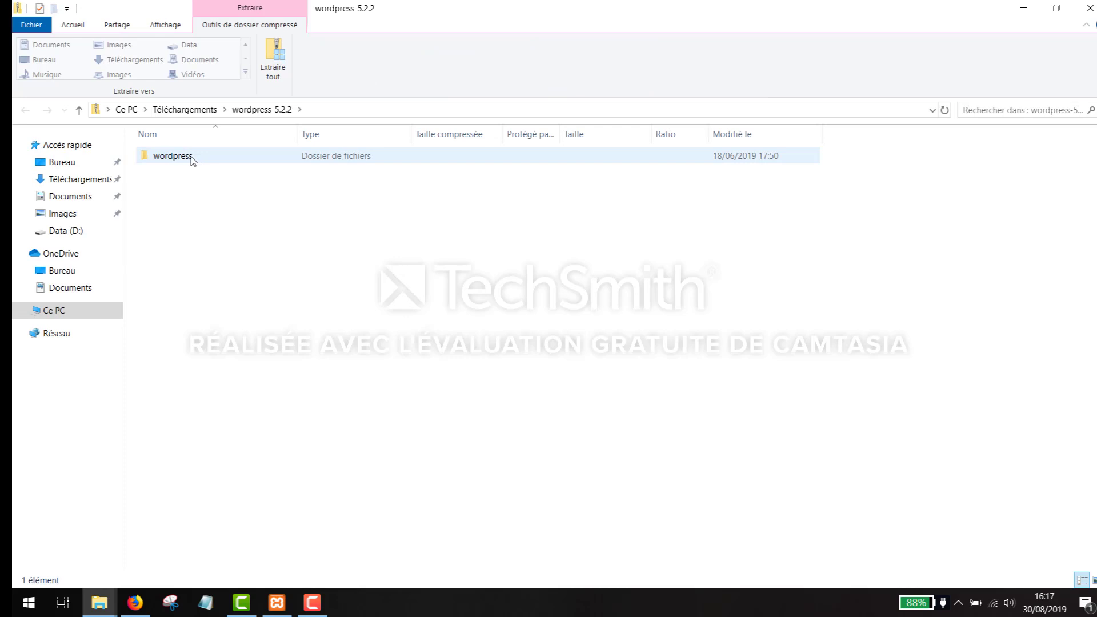
- Copy the wordpress folder from the zip archive
click(191, 158)
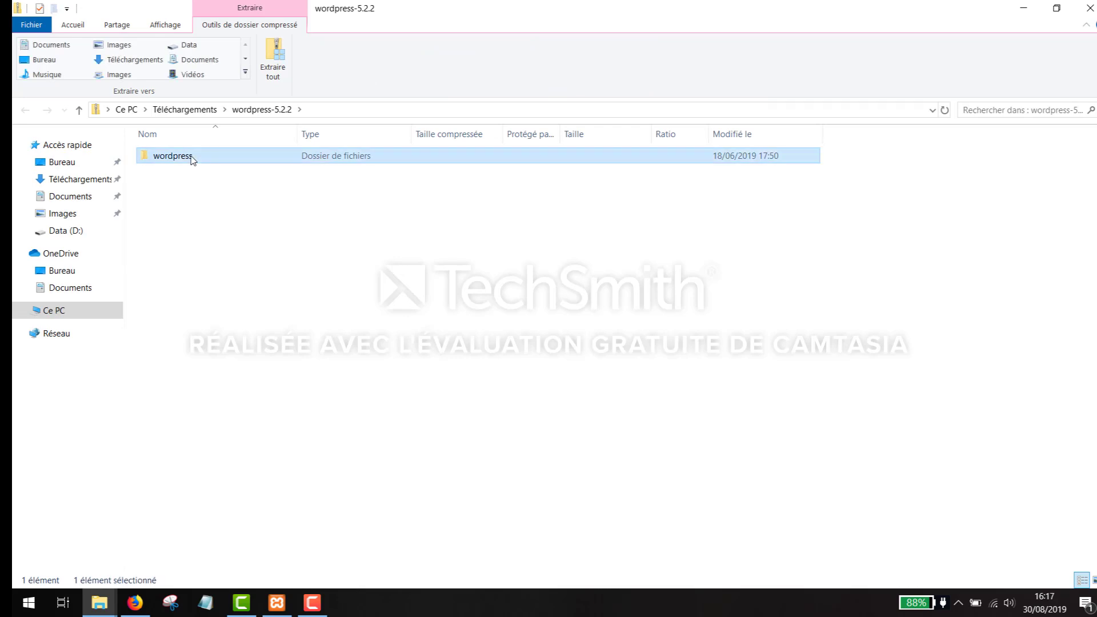
right_click(192, 159)
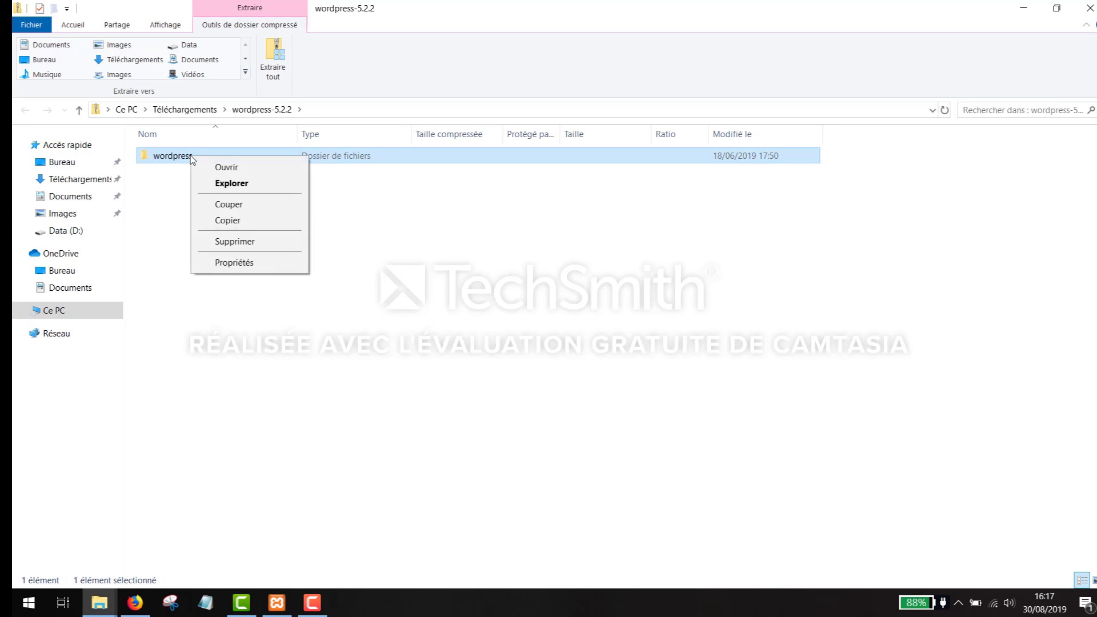
click(227, 220)
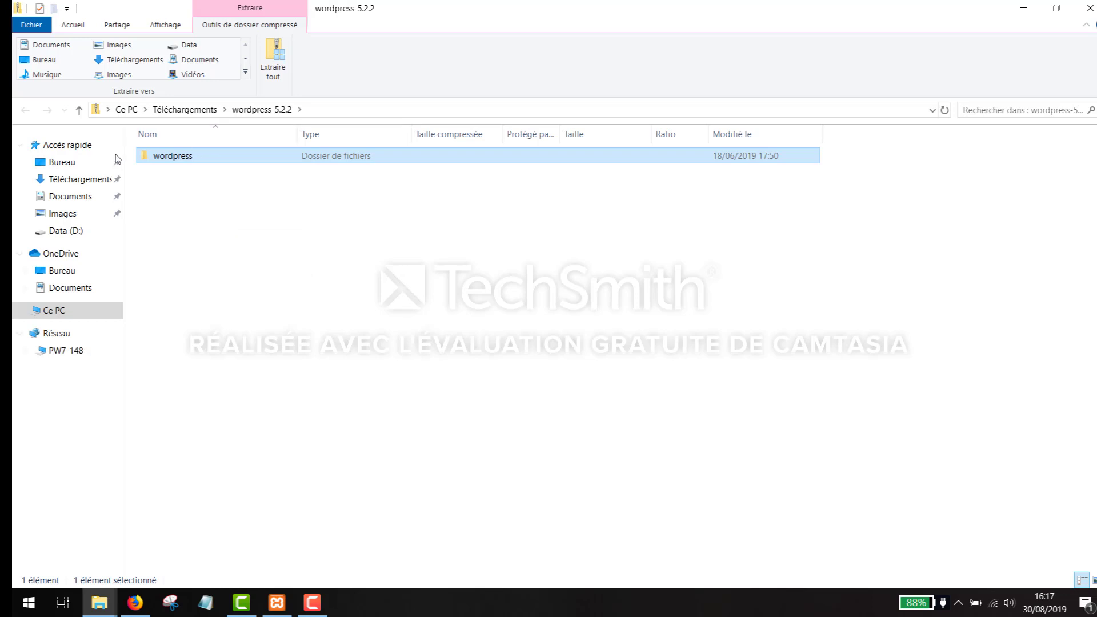
- Paste the wordpress folder into C:\xampp\htdocs
click(135, 112)
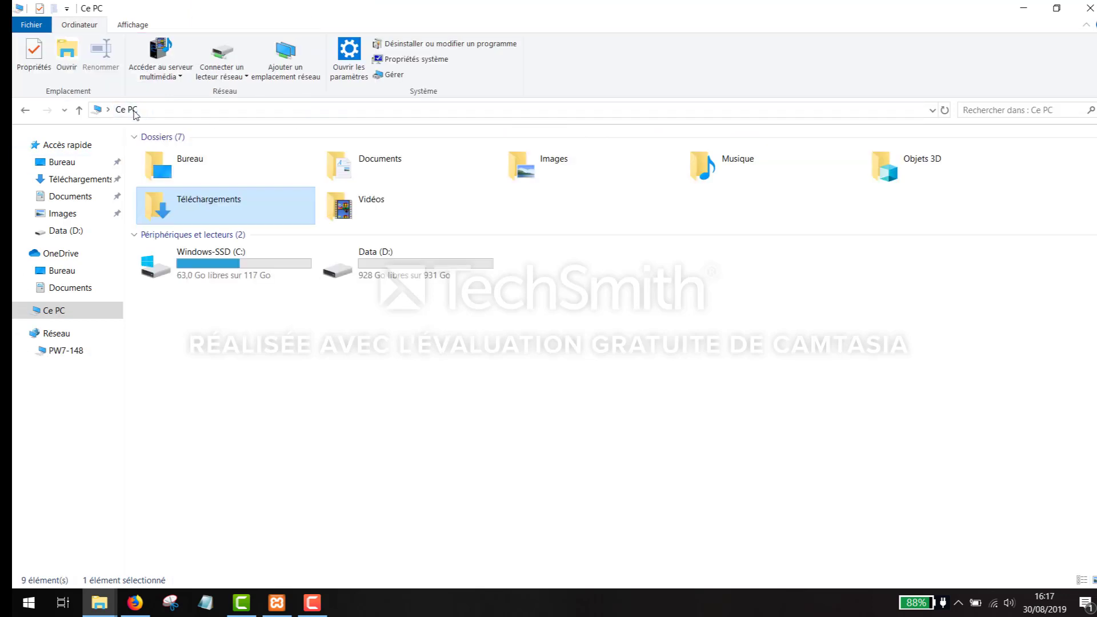
double_click(227, 265)
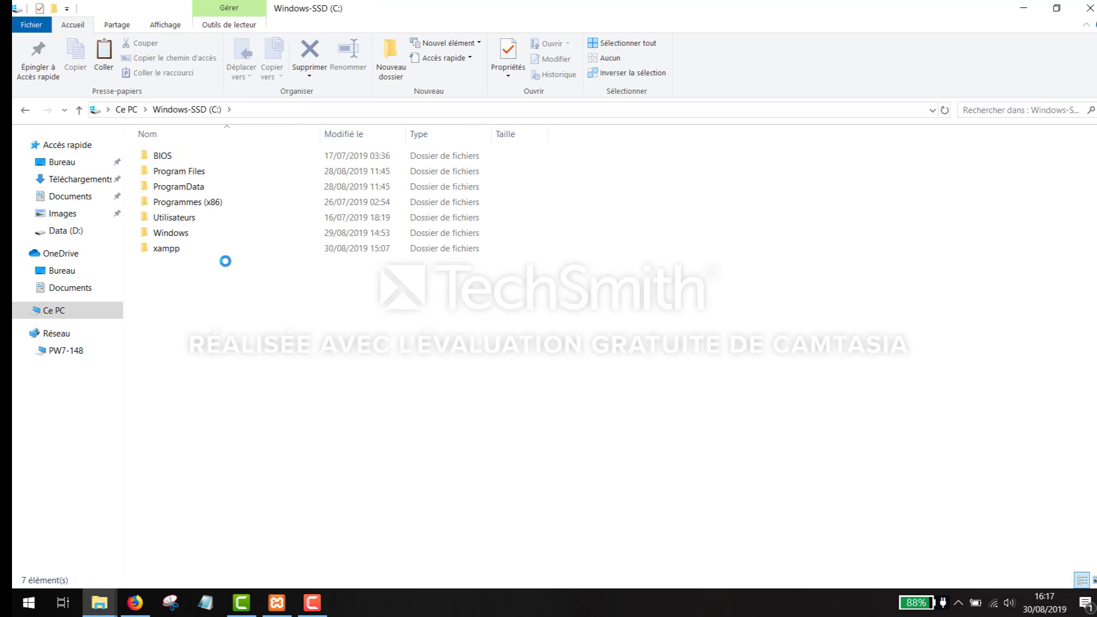
double_click(166, 250)
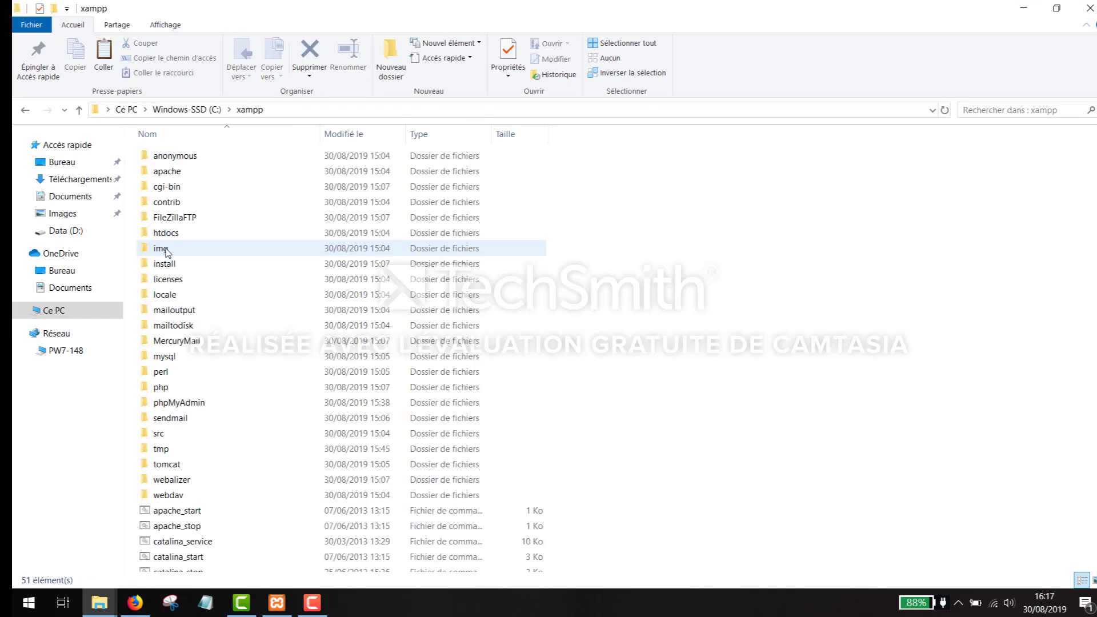
double_click(174, 234)
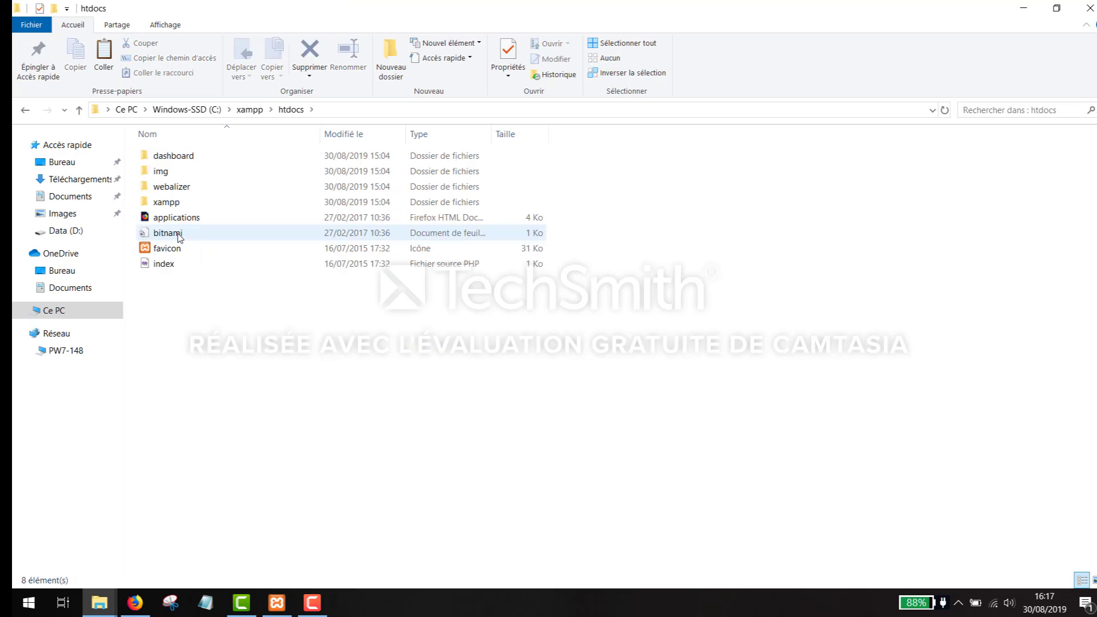
right_click(178, 300)
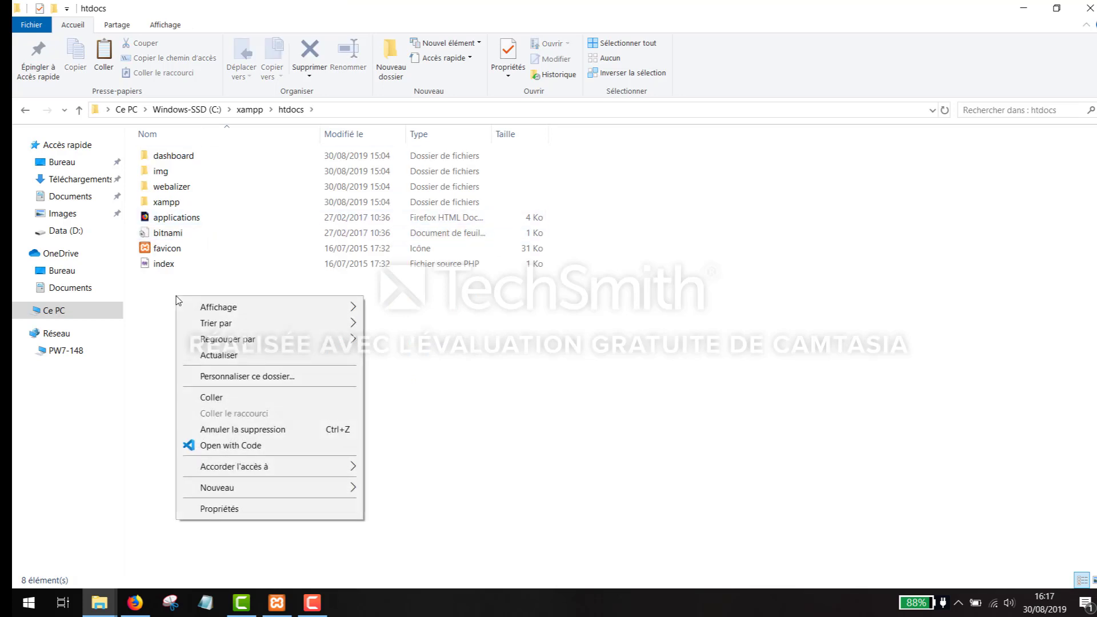
click(241, 395)
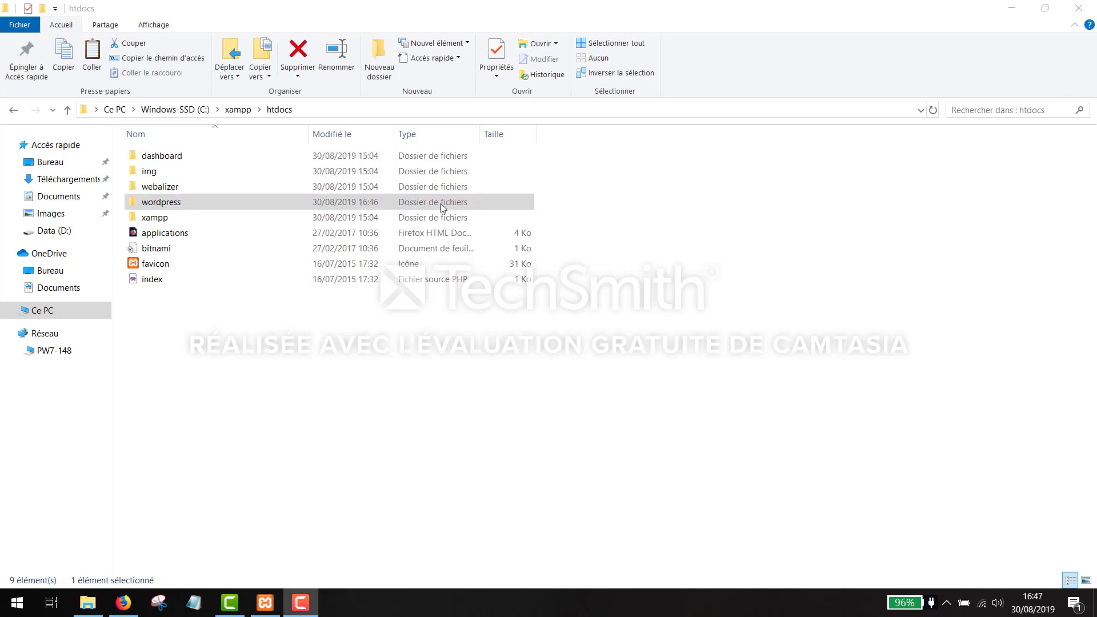
- Rename wp-config-sample.php in the wordpress folder to wp-config.php and open it in VS Code
click(219, 203)
double_click(218, 203)
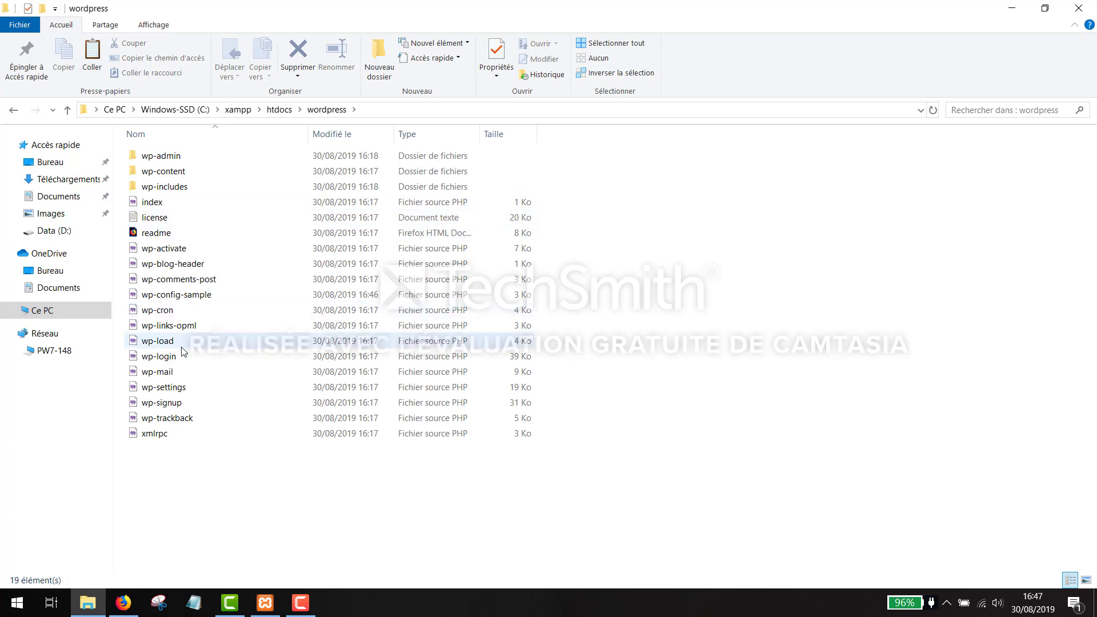
click(174, 296)
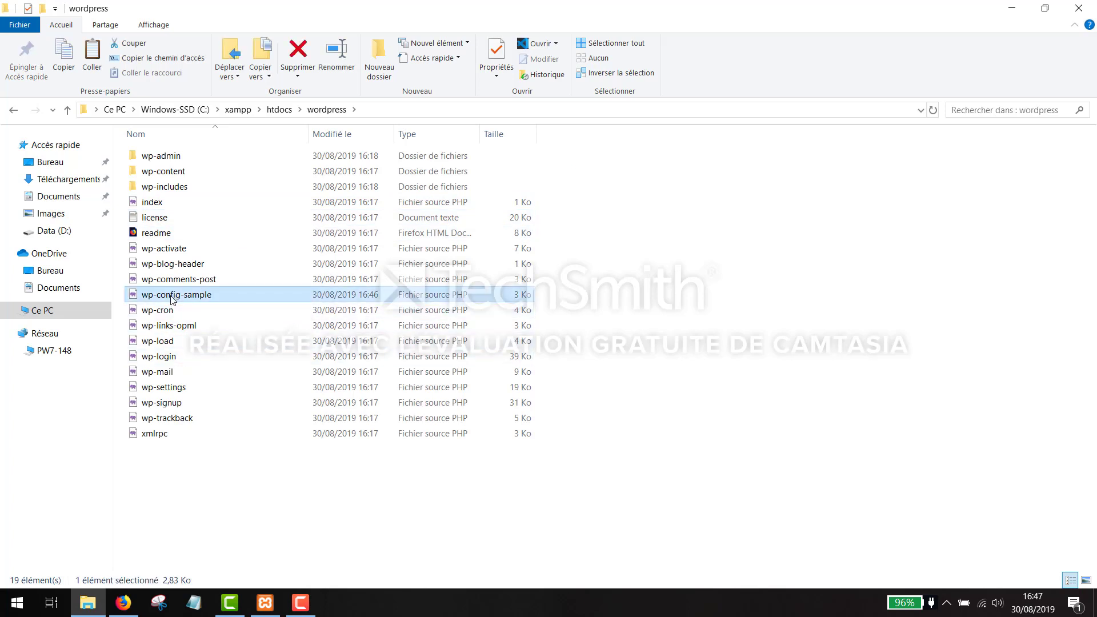
right_click(172, 298)
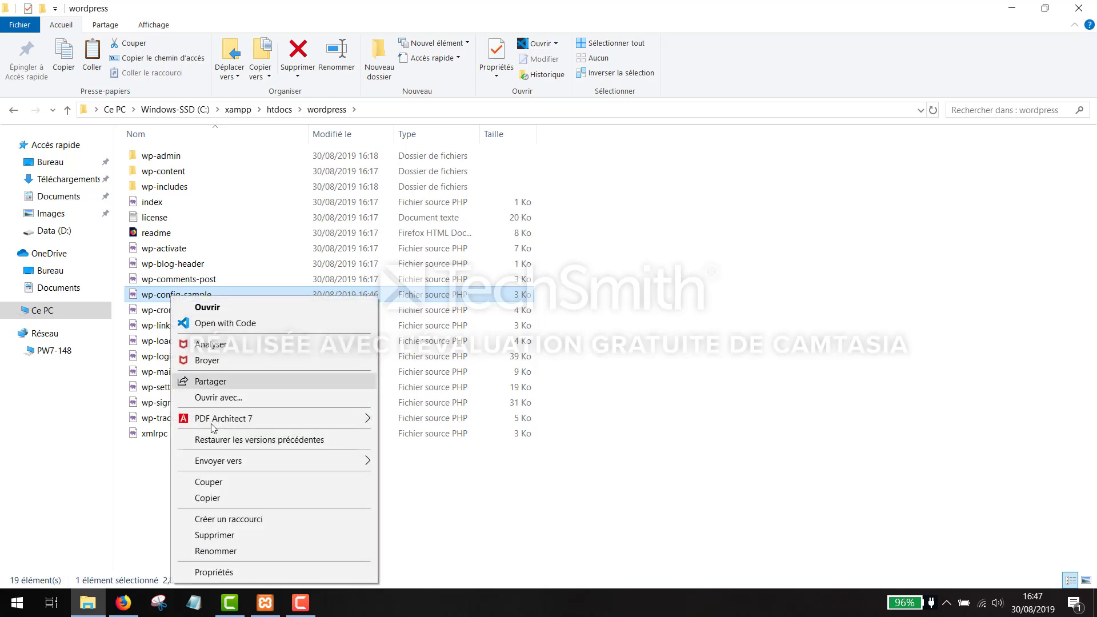
click(249, 551)
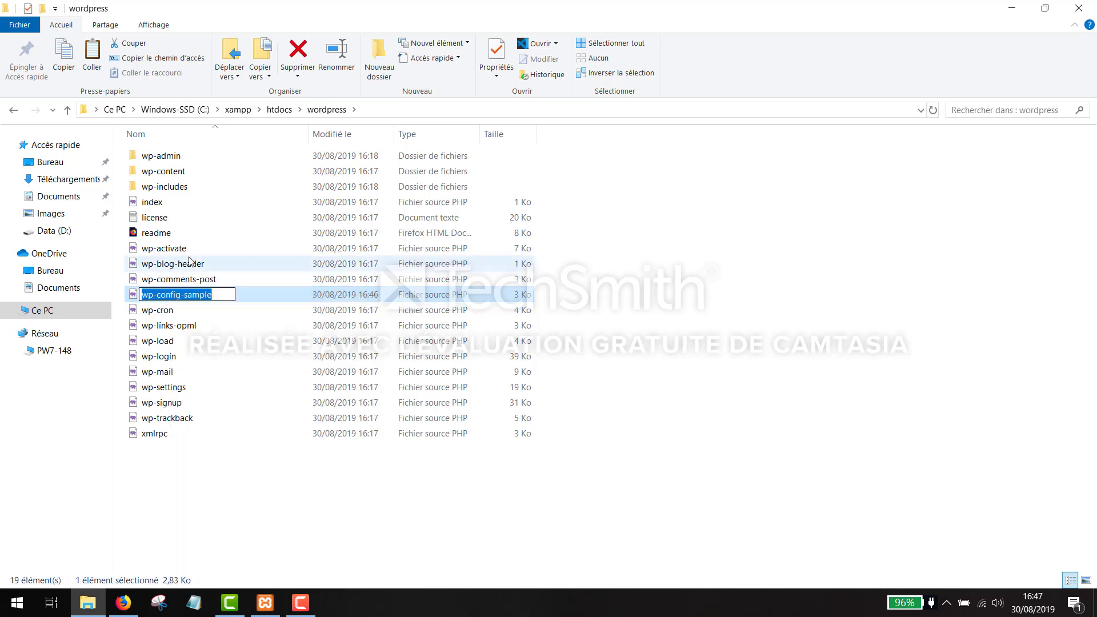
key(End)
key(shift+Left)
key(shift+Left)
key(shift+Left)
key(shift+Left)
key(shift+Left)
key(shift+Left)
key(shift+Left)
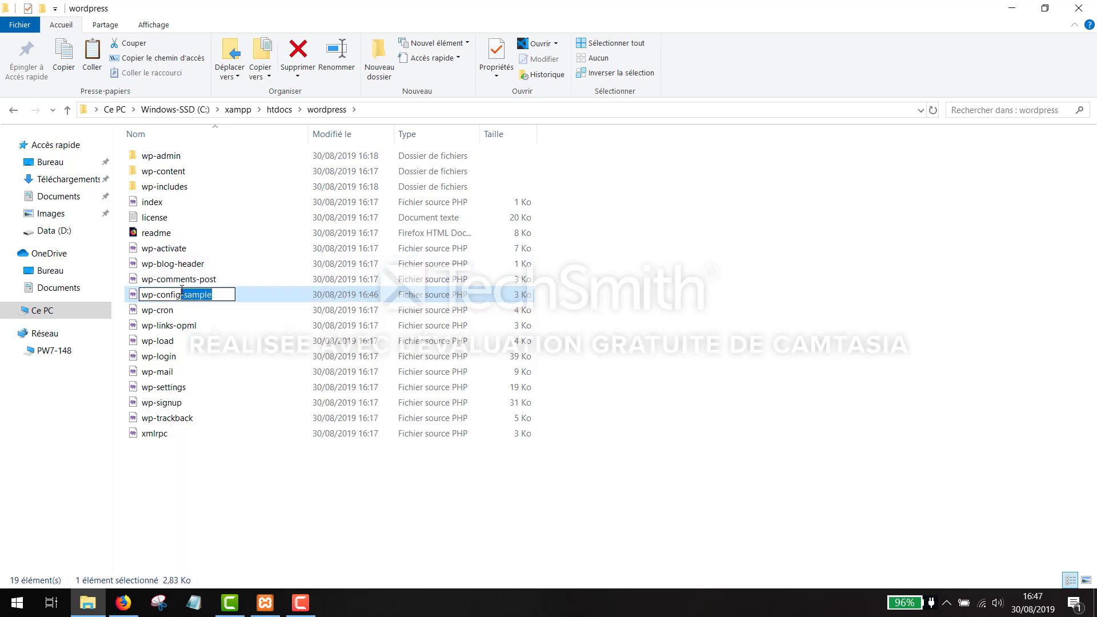
key(BackSpace)
key(Return)
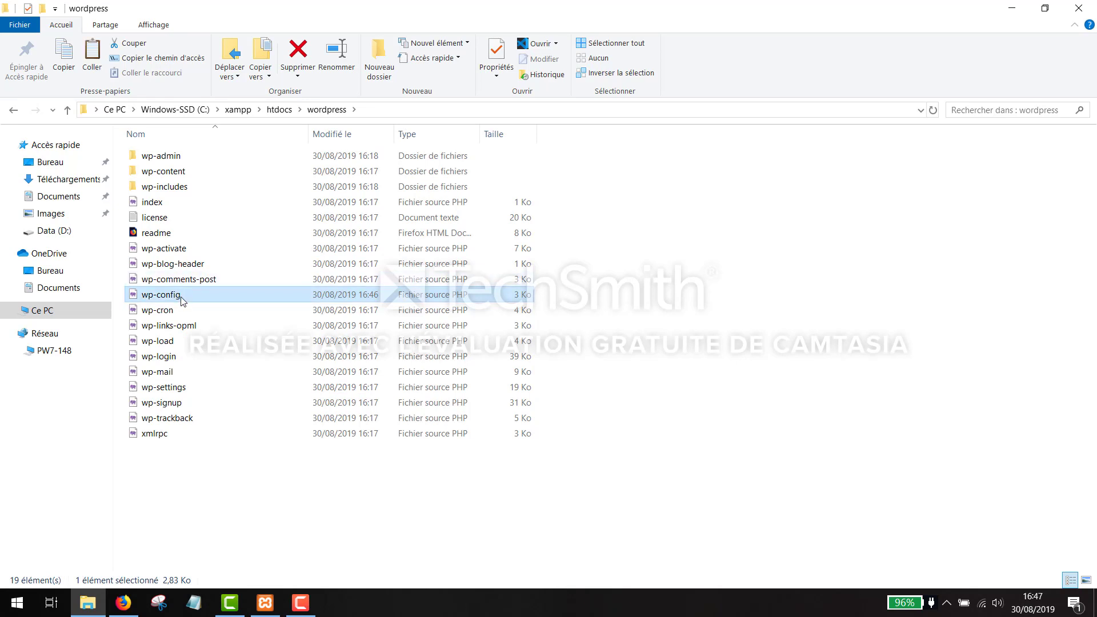
double_click(180, 296)
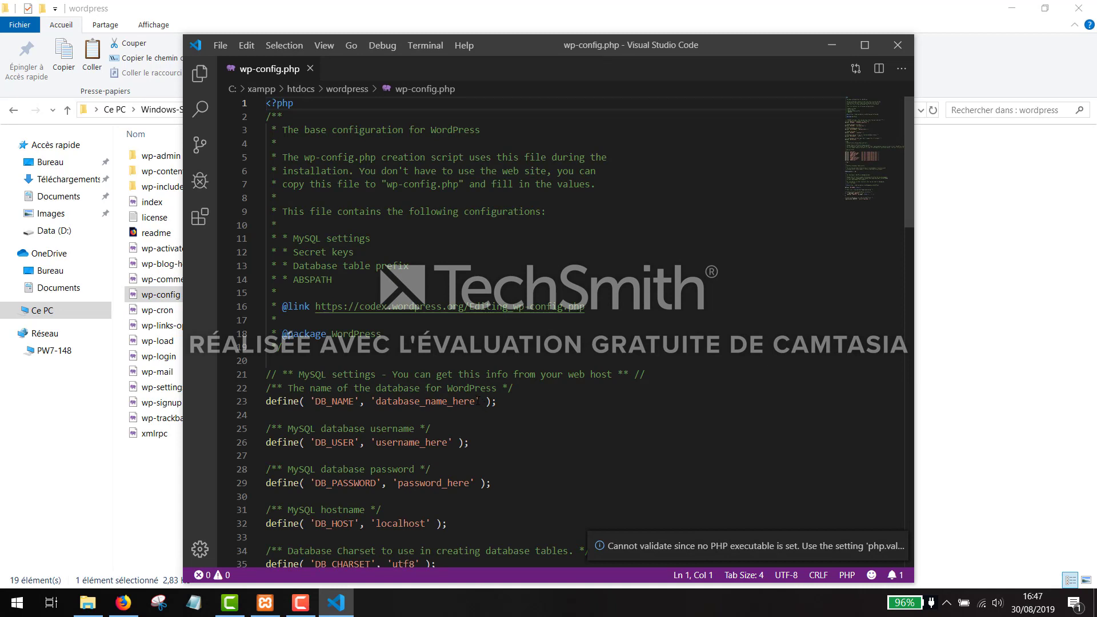
- Set DB_NAME to 'wordpress', DB_USER to 'root' and an empty password, keeping DB_HOST 'localhost'
drag(477, 401, 372, 400)
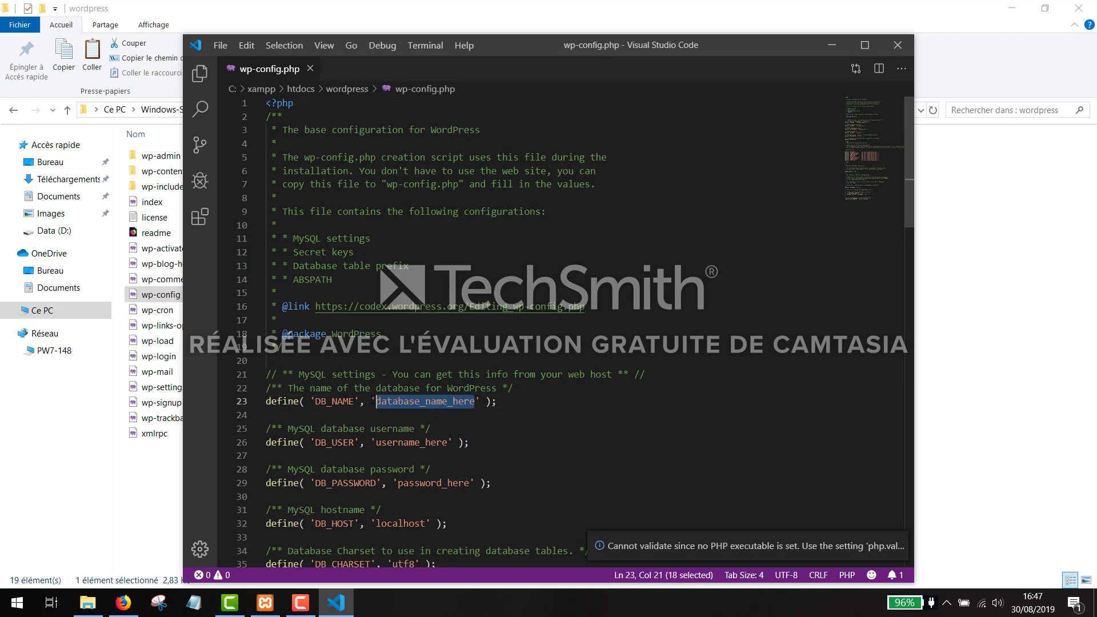
text(wordpr)
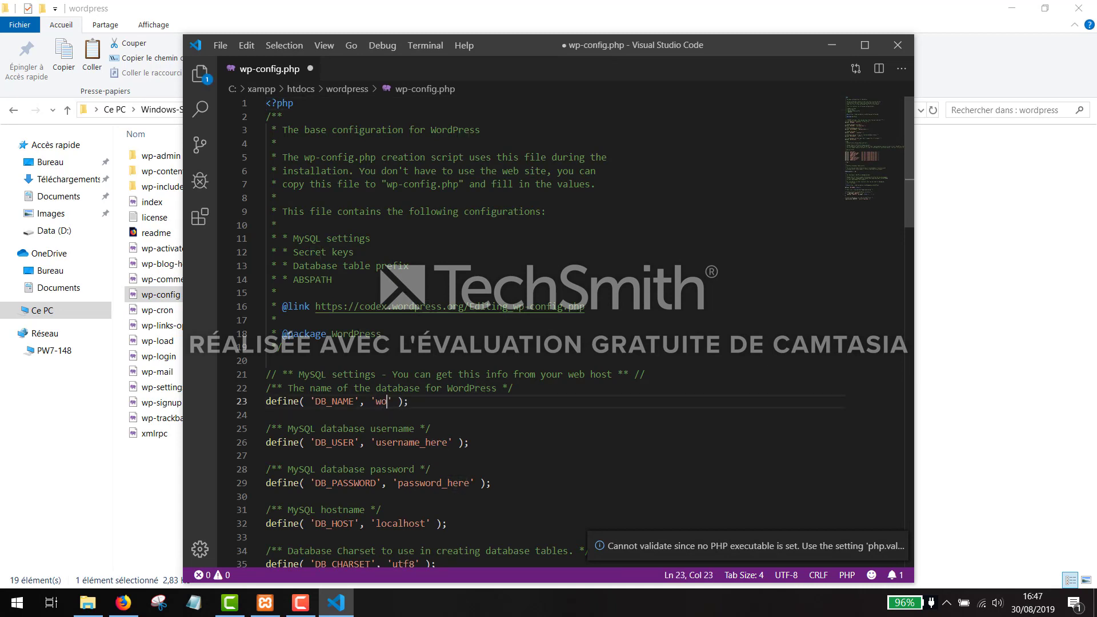
text(ess)
click(449, 442)
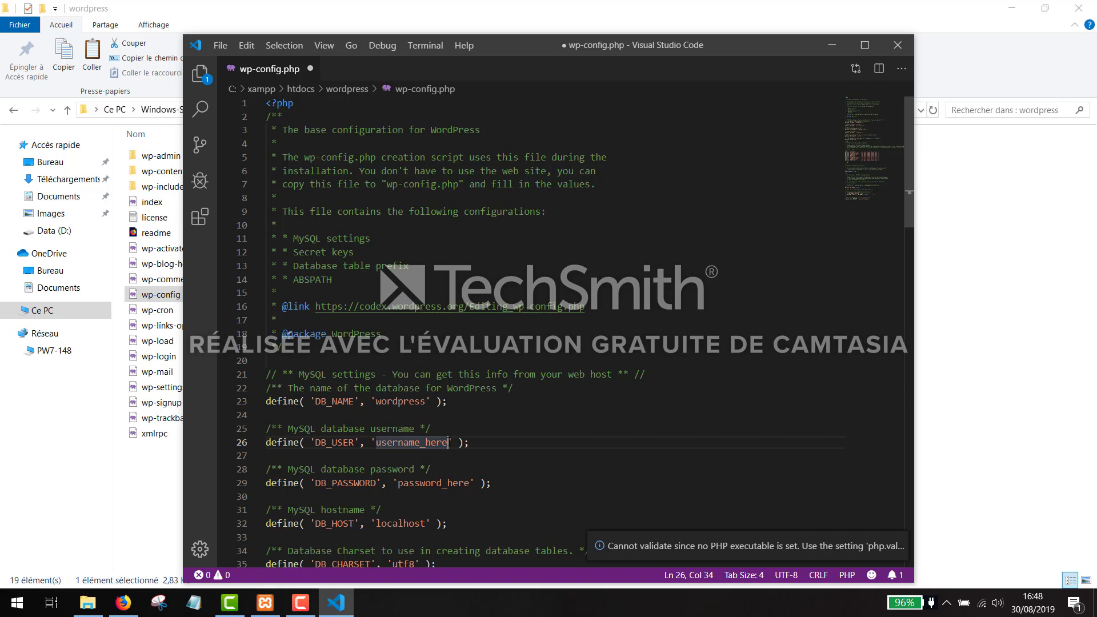
drag(450, 442, 376, 442)
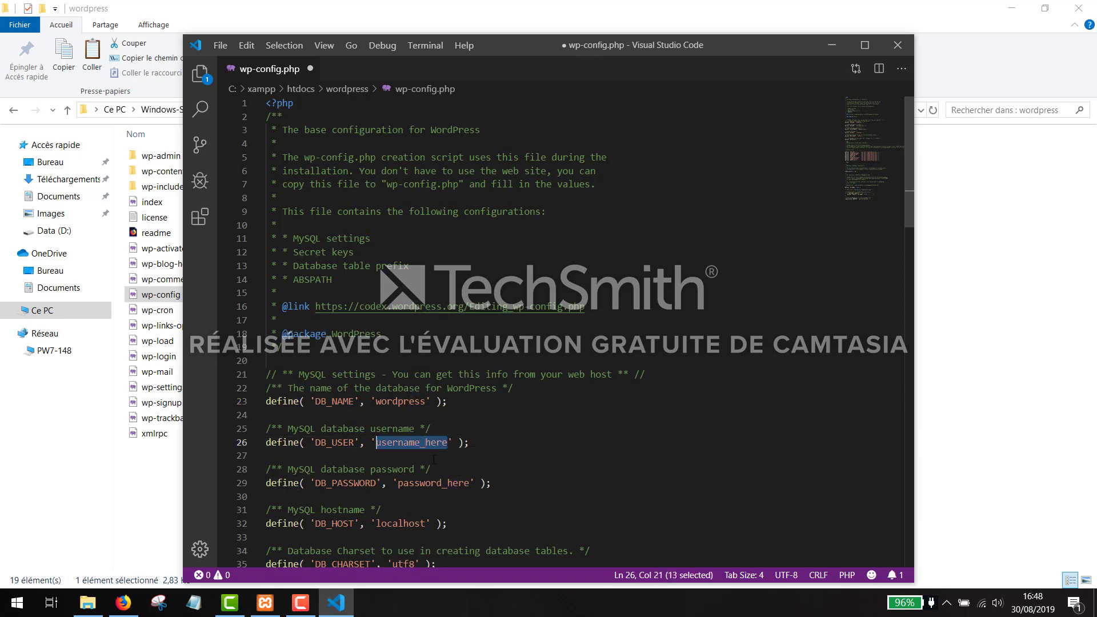
text(root)
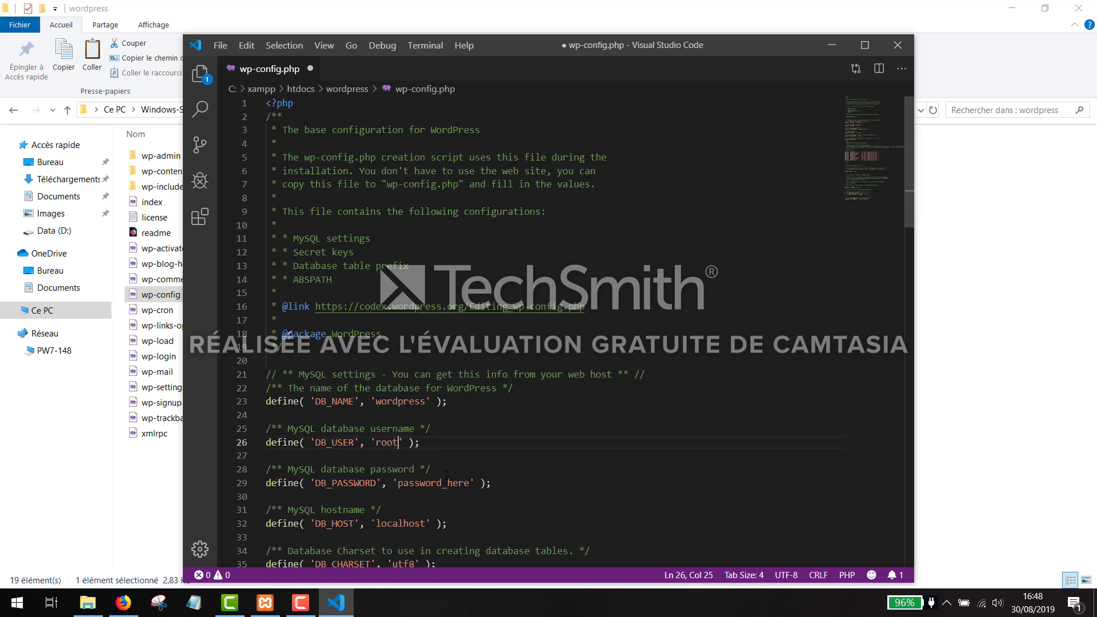
double_click(451, 484)
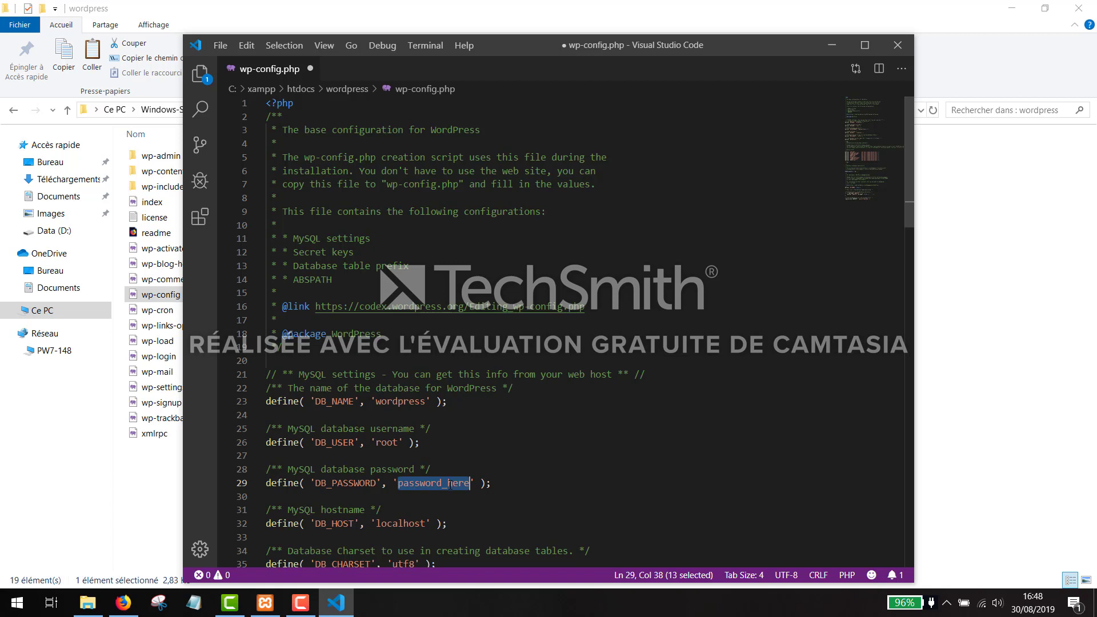
key(BackSpace)
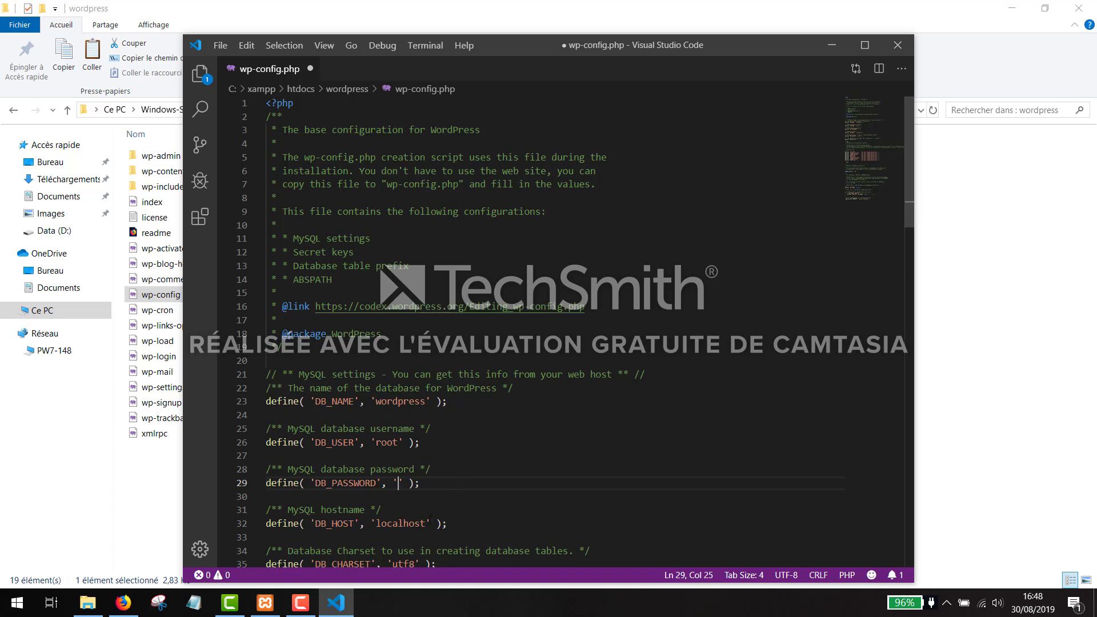
click(417, 525)
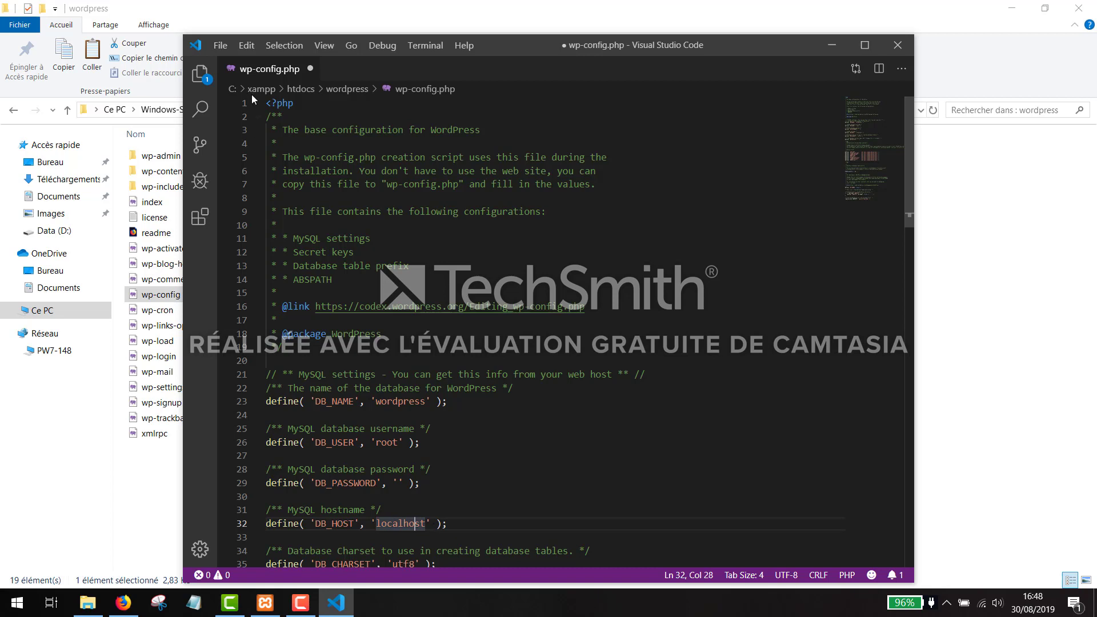
- Save wp-config.php and close its tab
click(220, 47)
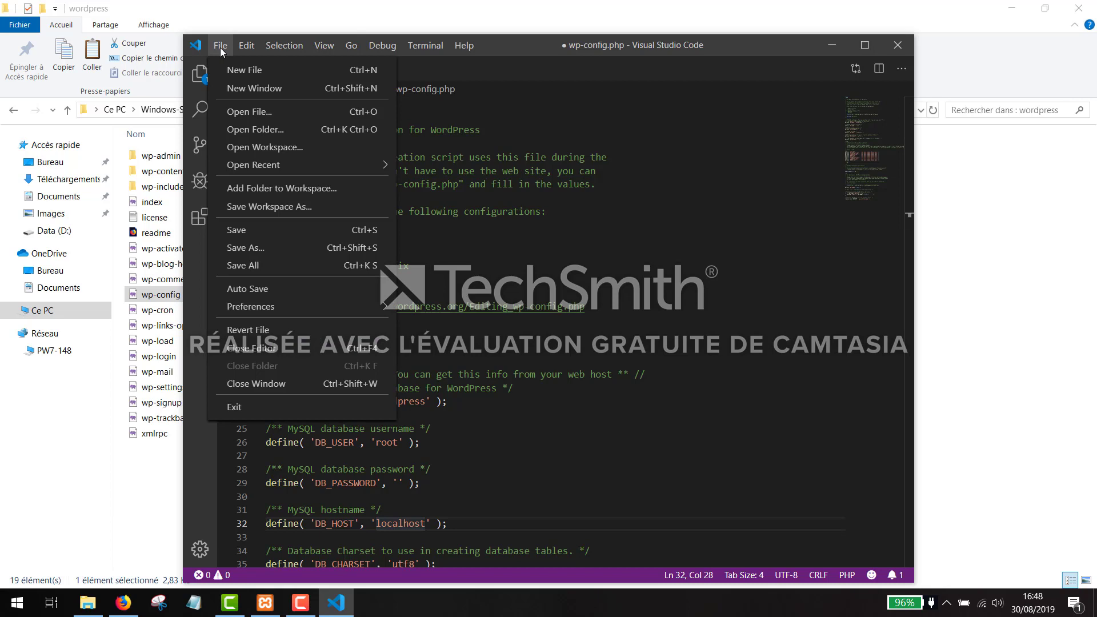
click(236, 230)
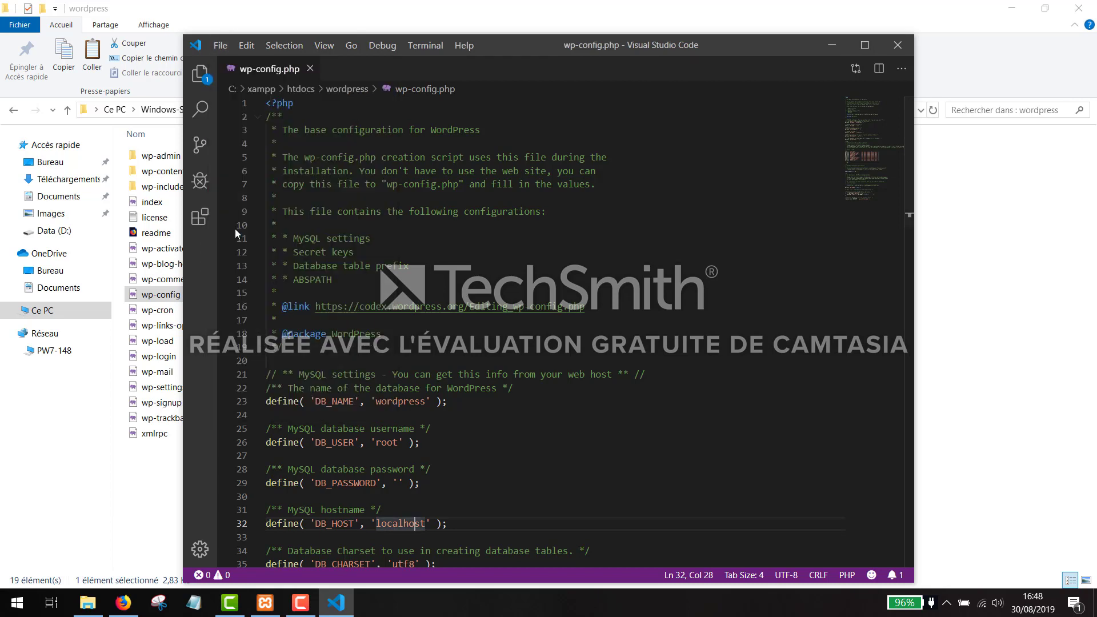
click(310, 70)
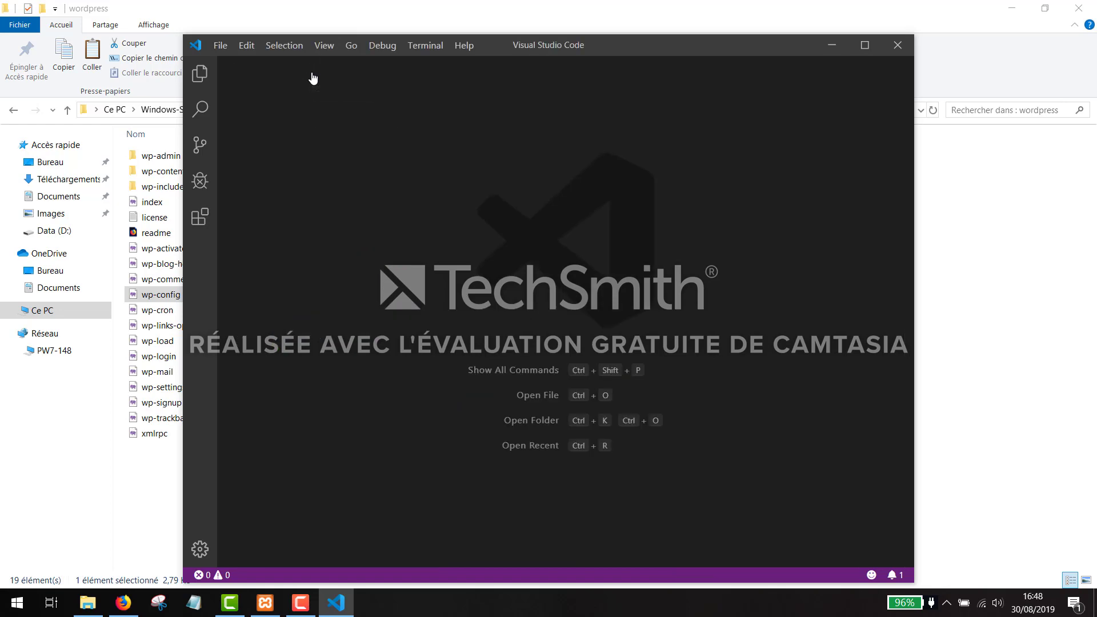
- Close VS Code and bring Firefox's WordPress.org download page back to the front
click(899, 49)
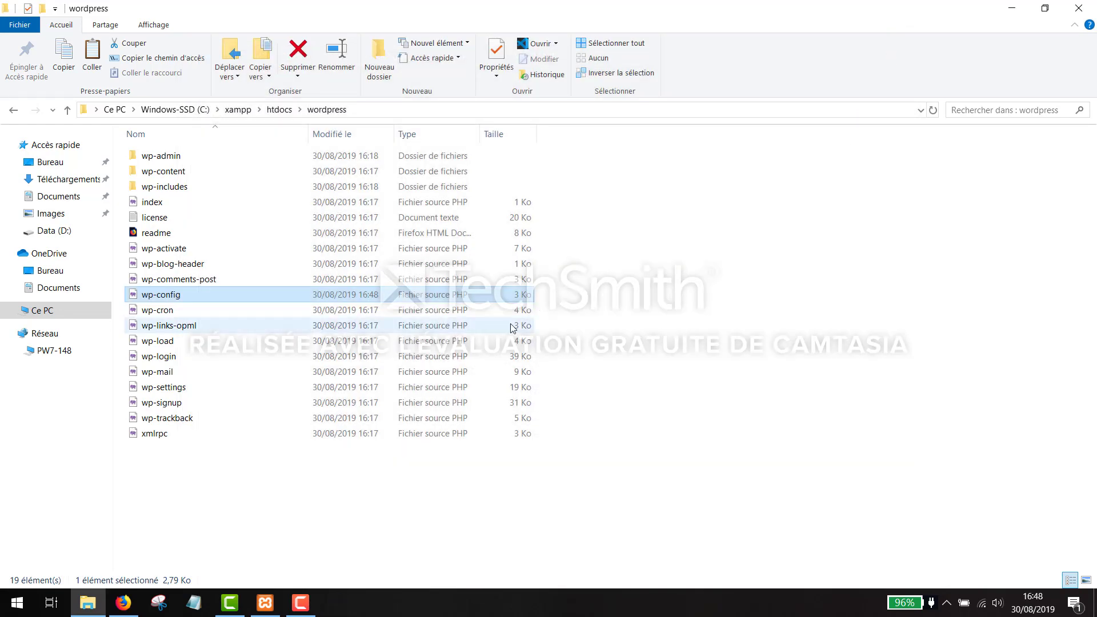
click(300, 602)
click(1032, 545)
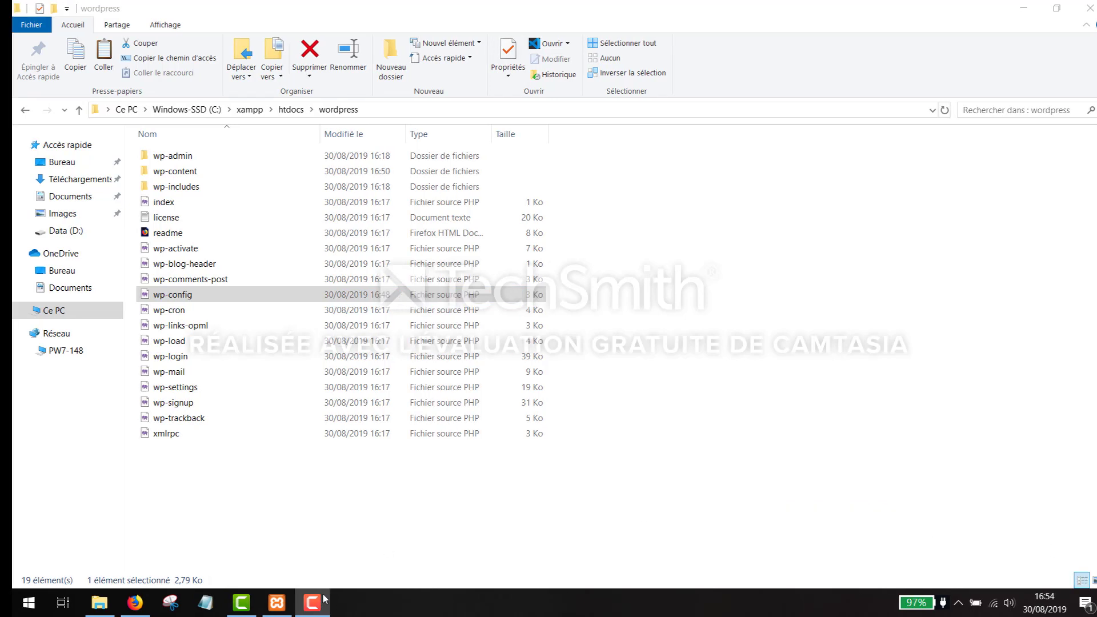
click(135, 602)
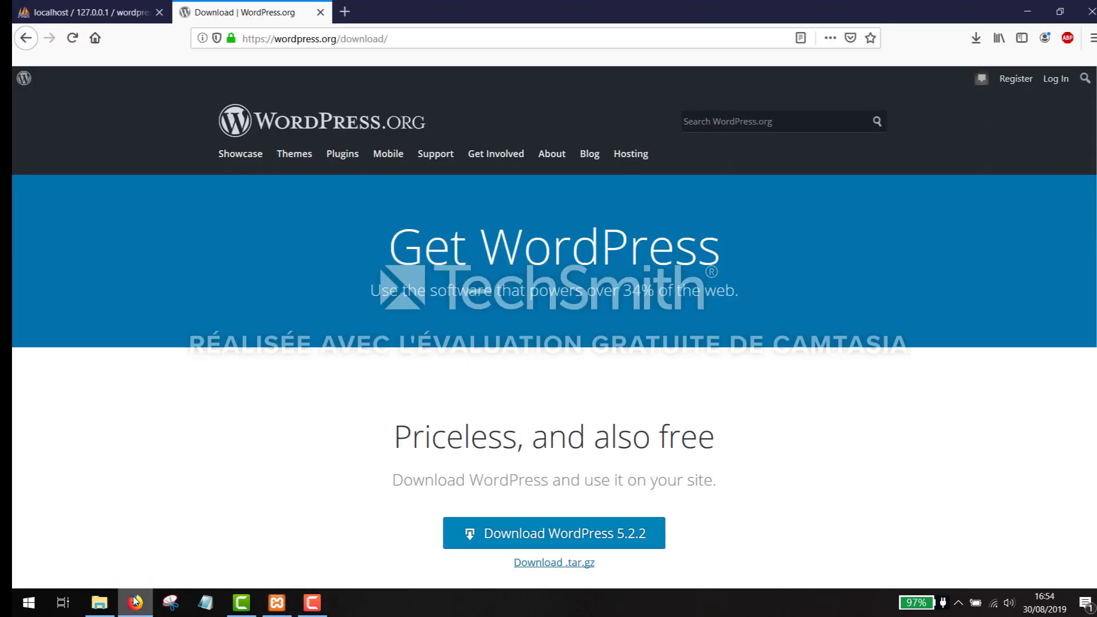
- Load localhost/wordpress in a new tab, pick Français as the installer language, and continue
click(344, 12)
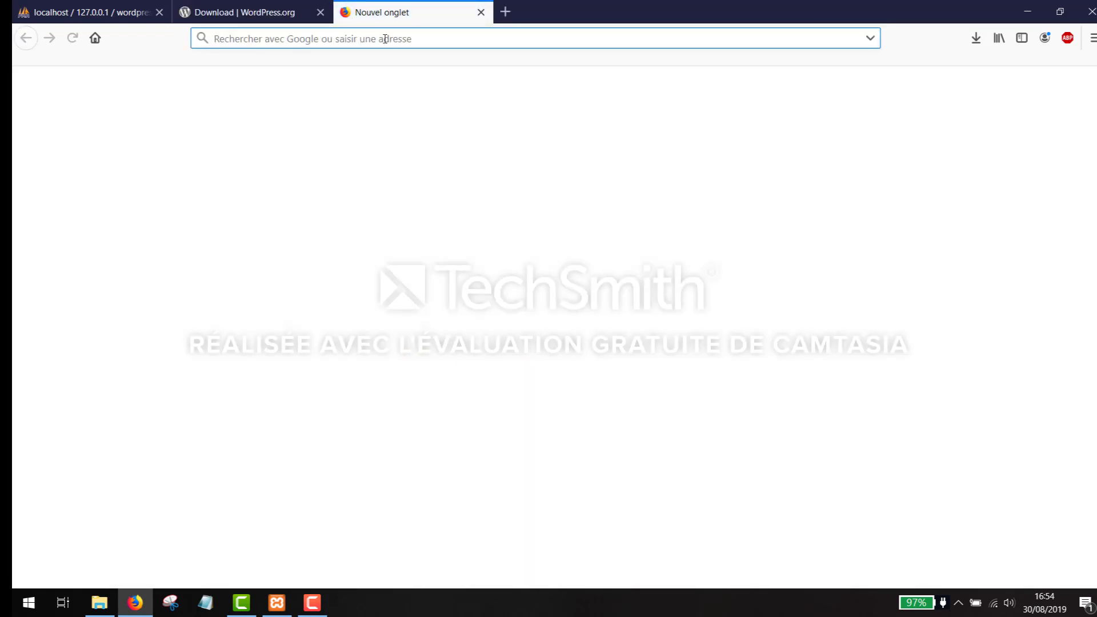
text(lo)
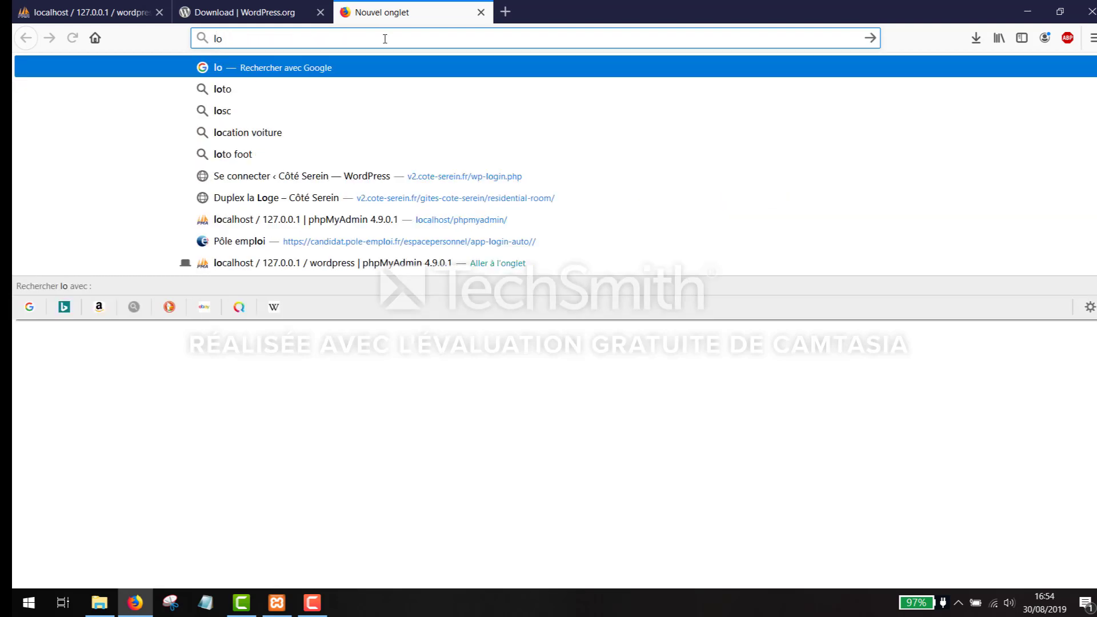
text(calhost)
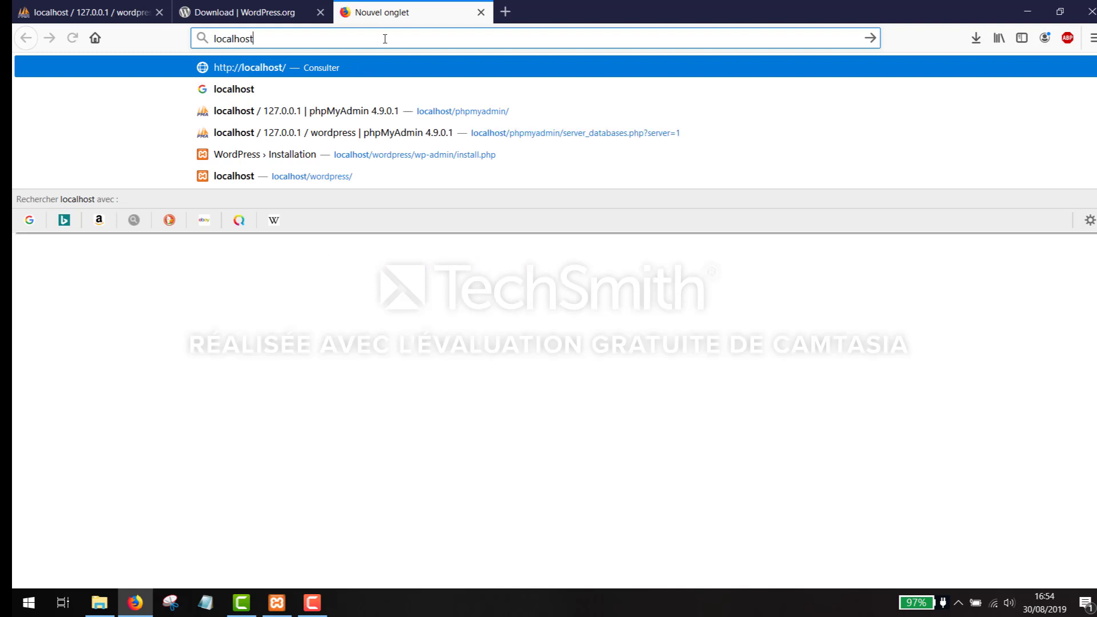
text(/wordpre)
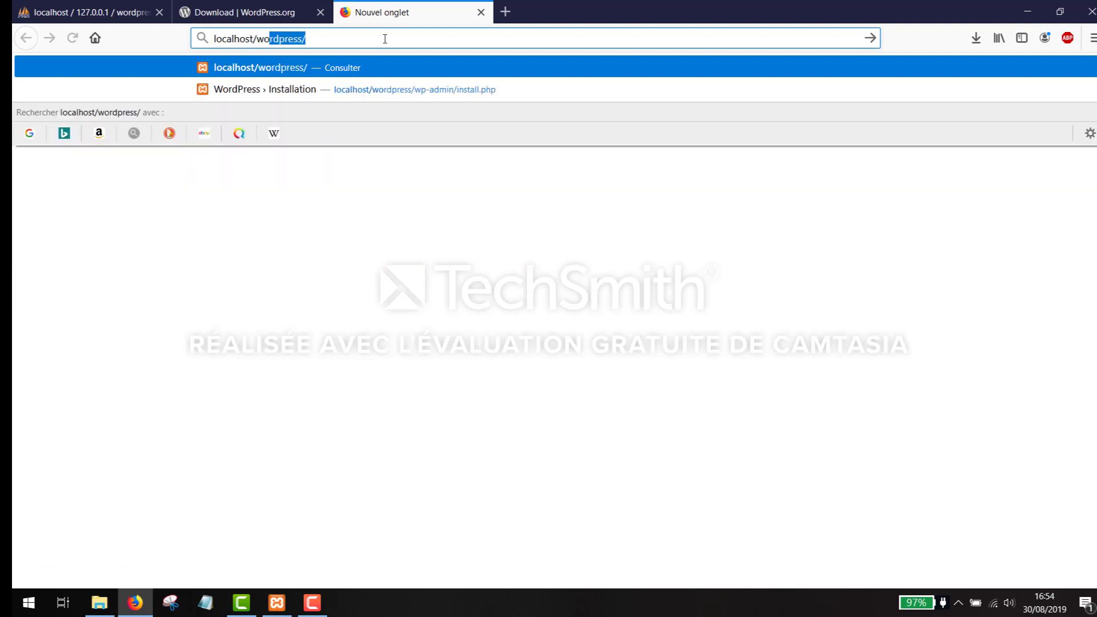
text(ss)
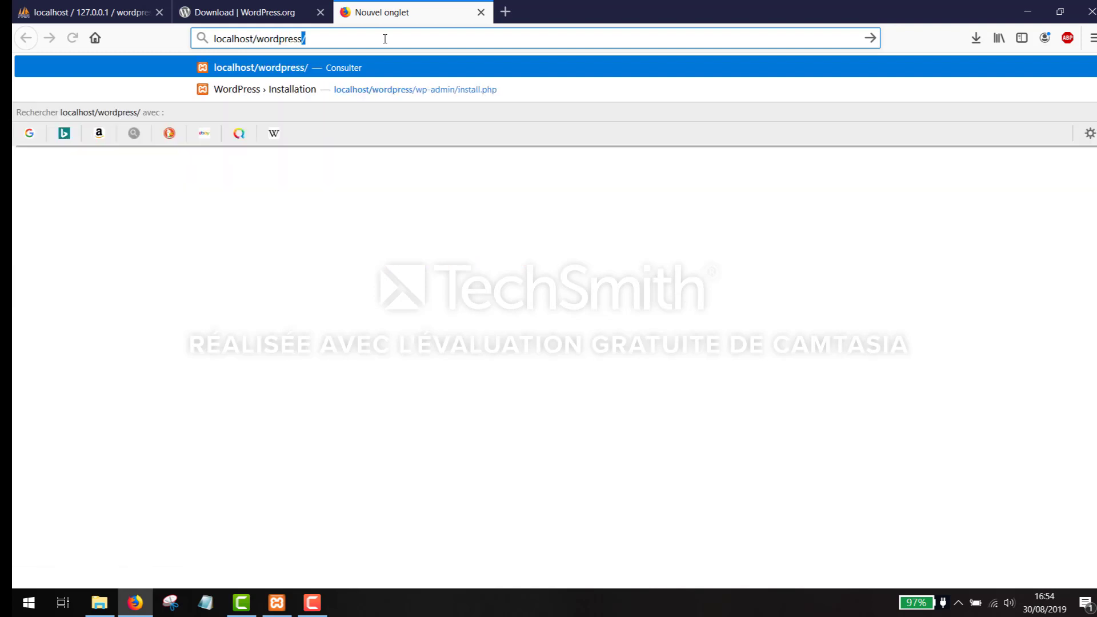
key(Return)
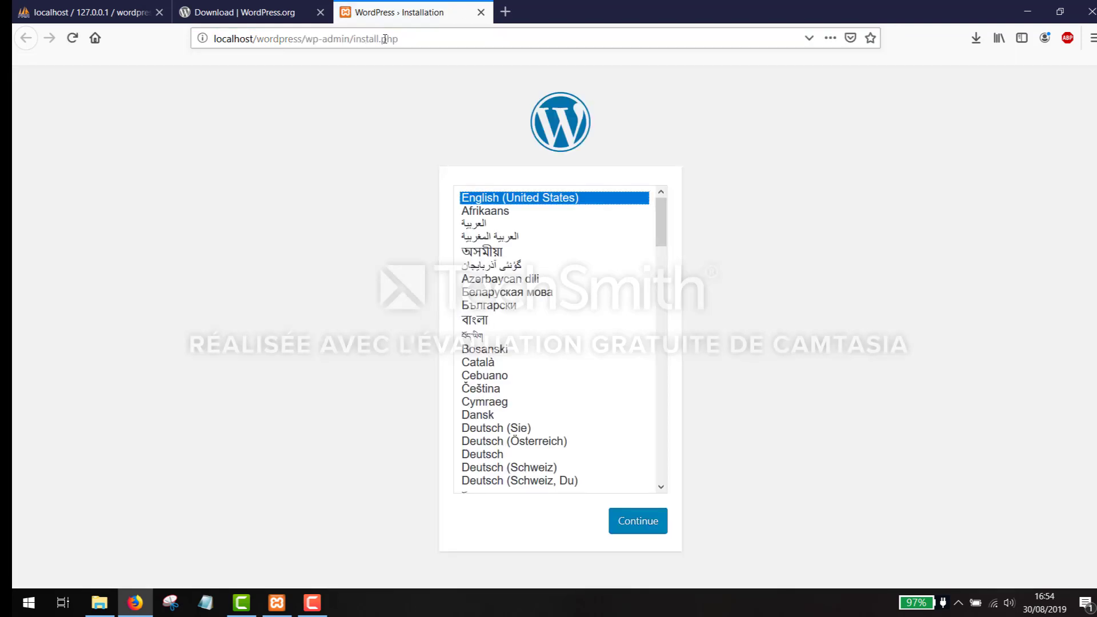
drag(659, 209, 659, 210)
key(f)
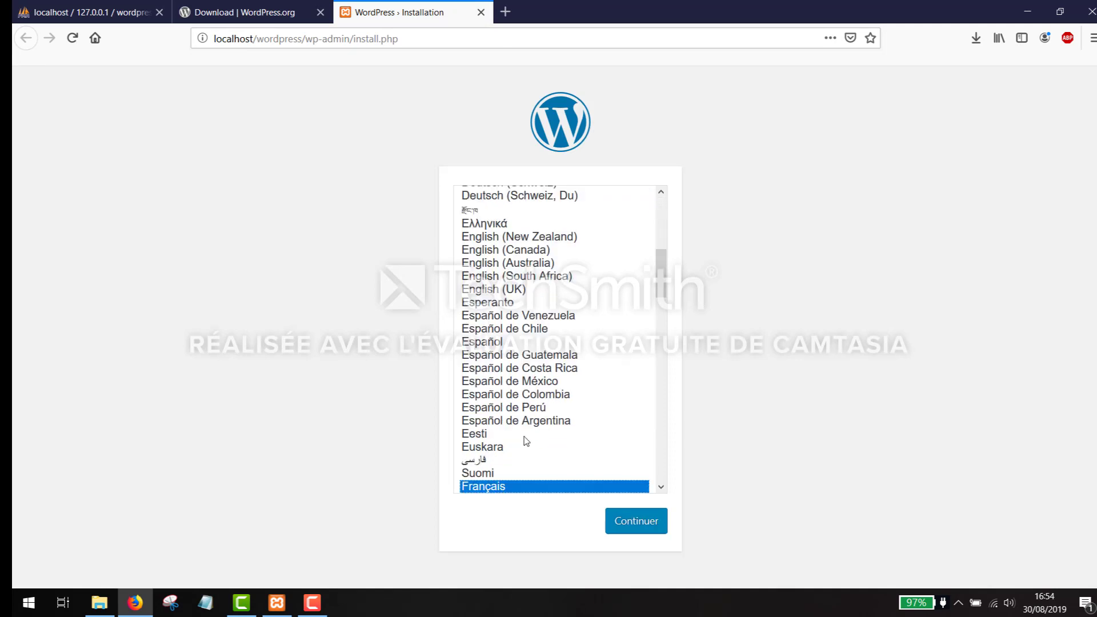
click(632, 525)
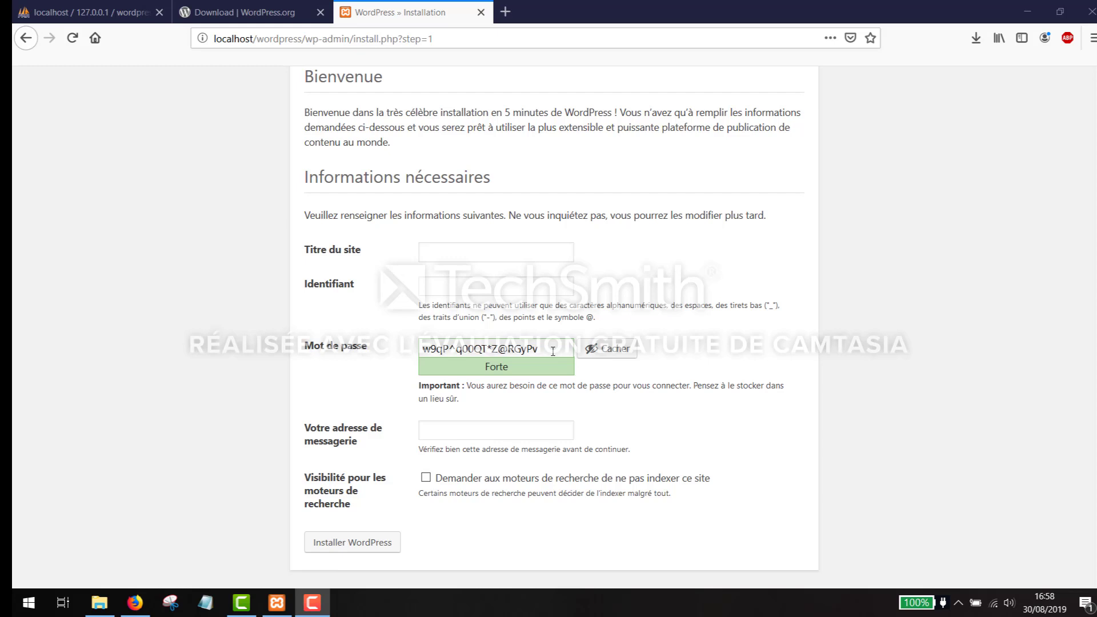
- Enter 'Exemple Wordpress' as the site title, correcting the typo
scroll(553, 350, up, 2)
scroll(552, 350, down, 2)
click(480, 251)
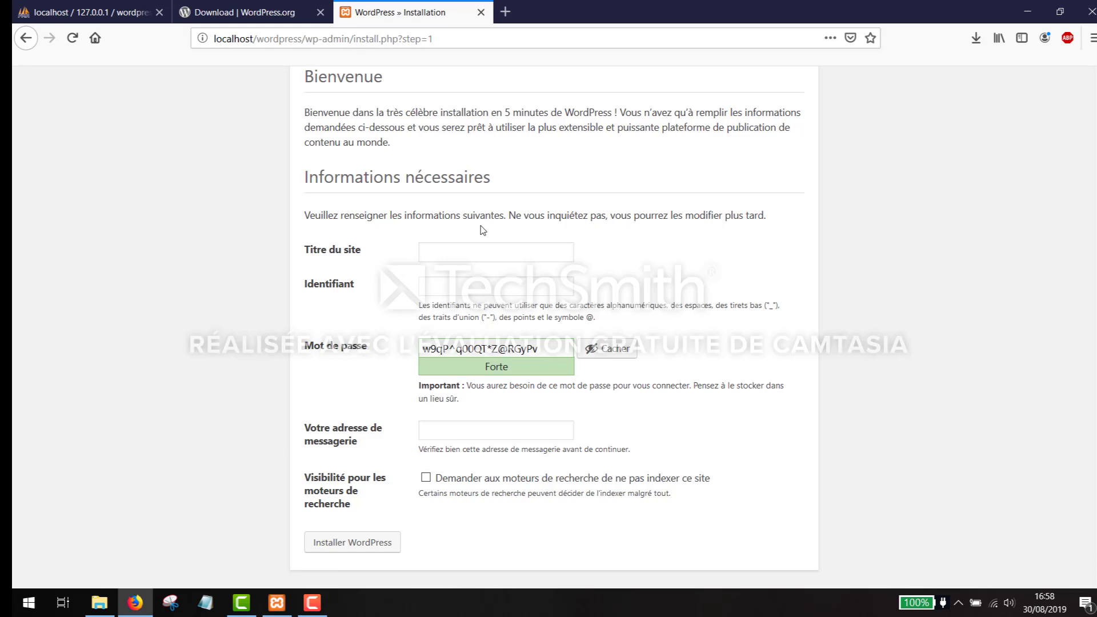
text(Exmple)
key(BackSpace)
key(BackSpace)
key(BackSpace)
key(BackSpace)
text(emple Wordpress)
- Enter the administrator username and select the generated password for copying
click(498, 284)
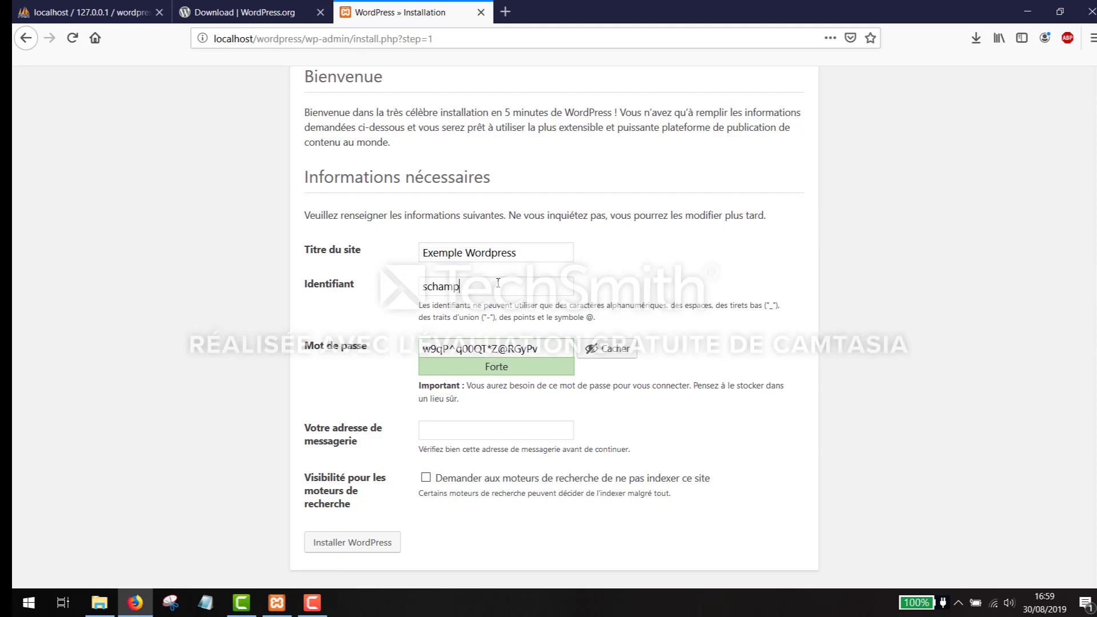
drag(547, 351, 408, 337)
key(ctrl+c)
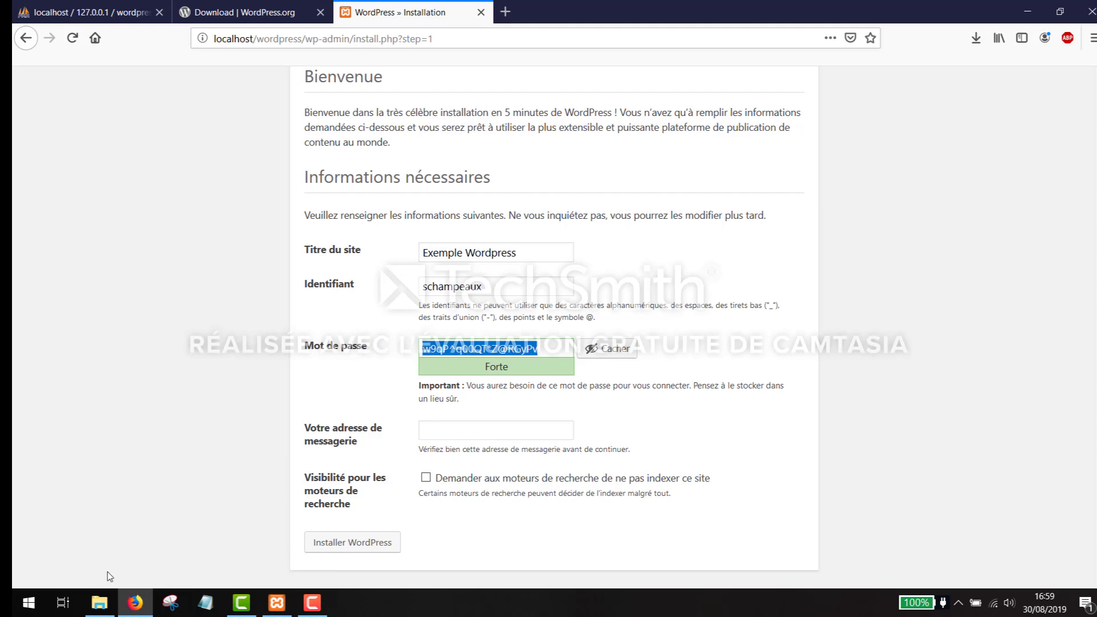
click(29, 607)
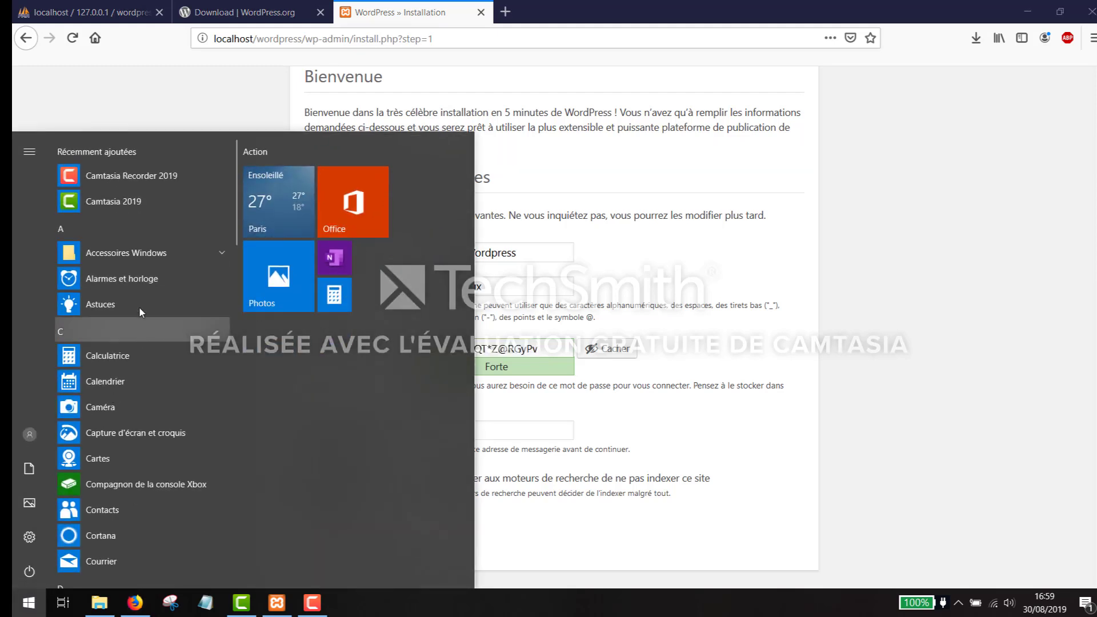
- Paste the copied password into a new Notepad note from Accessoires Windows, then minimize it
click(129, 252)
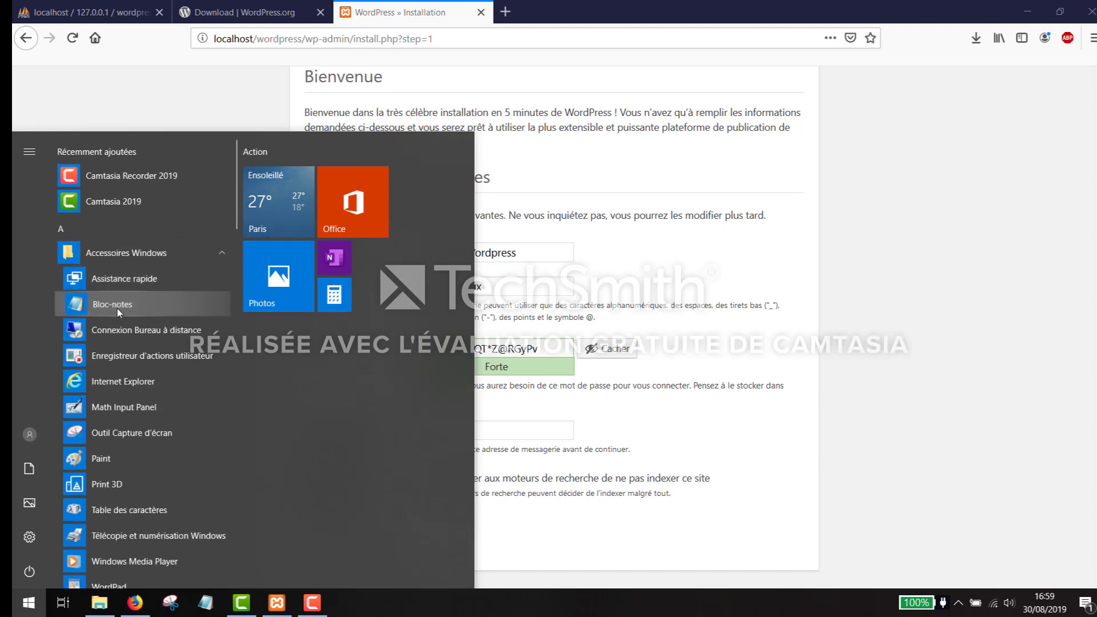
click(118, 309)
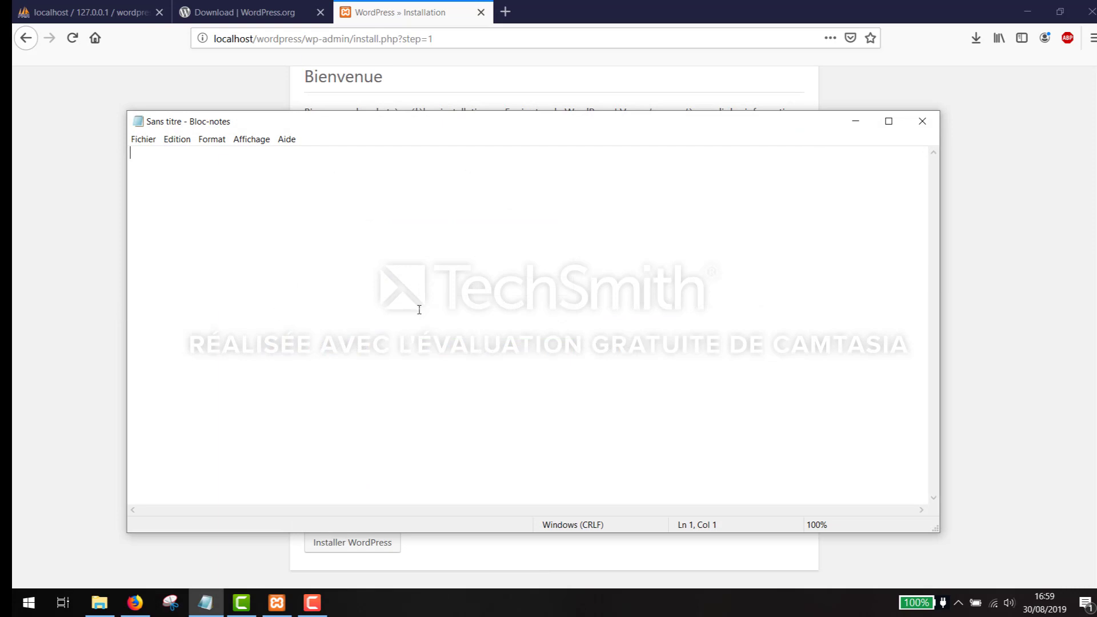
key(ctrl+v)
click(855, 121)
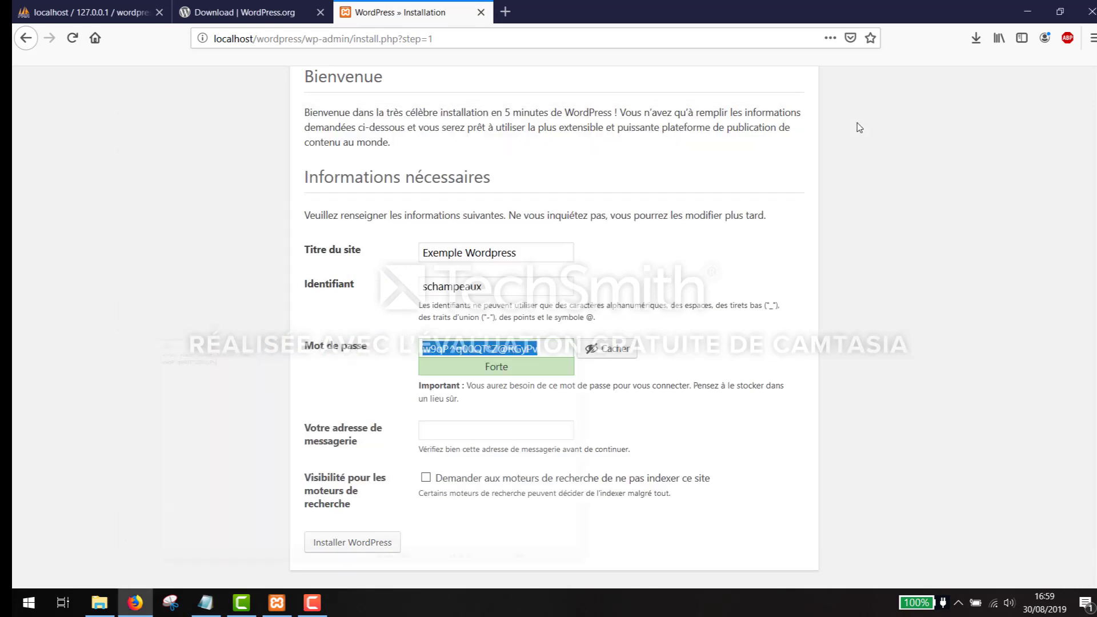
- Enter the admin e-mail address, tick the no-indexing option, and submit Installer WordPress
click(486, 436)
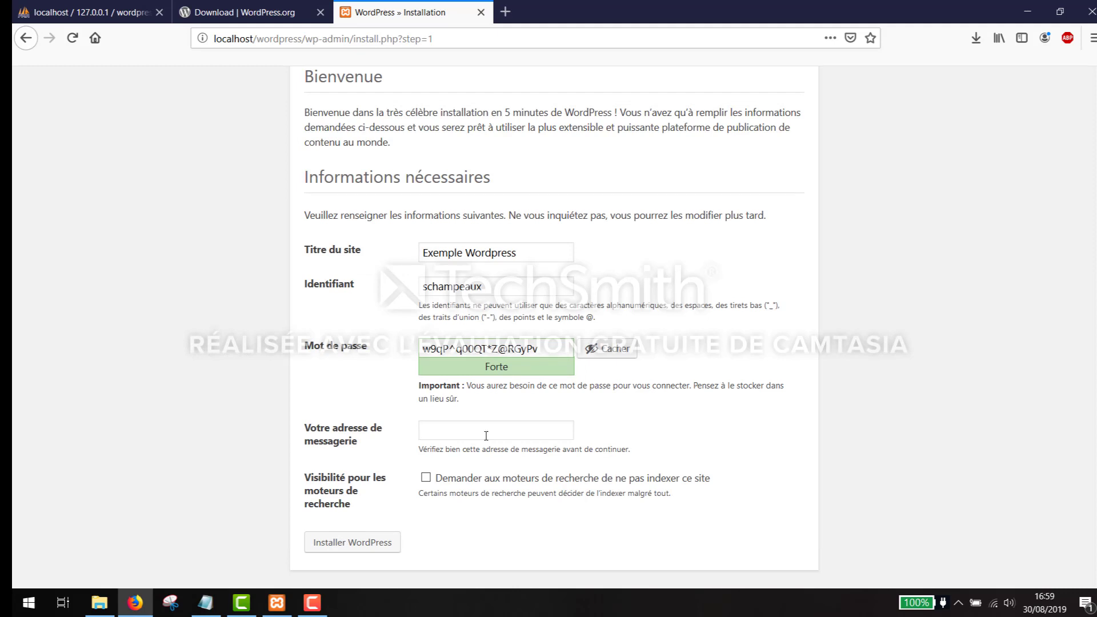
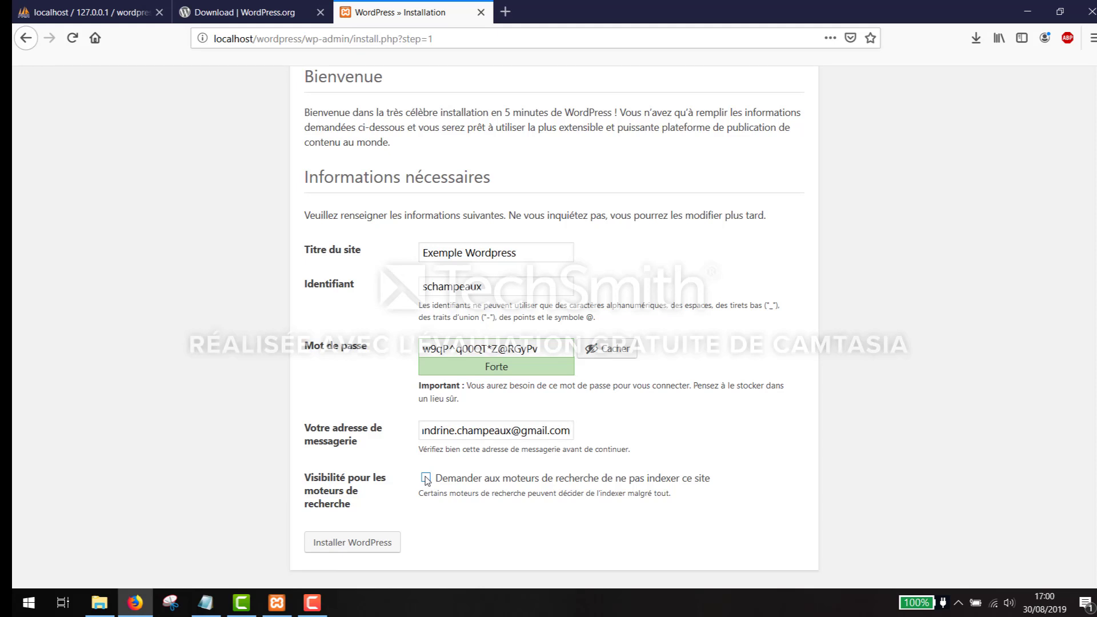
click(426, 478)
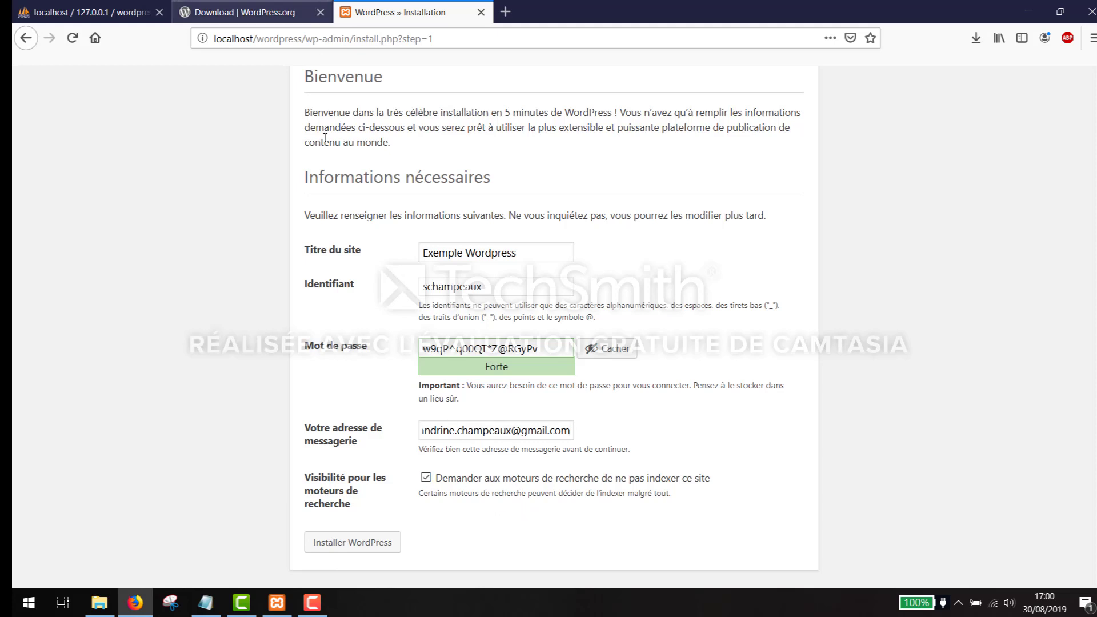
click(351, 548)
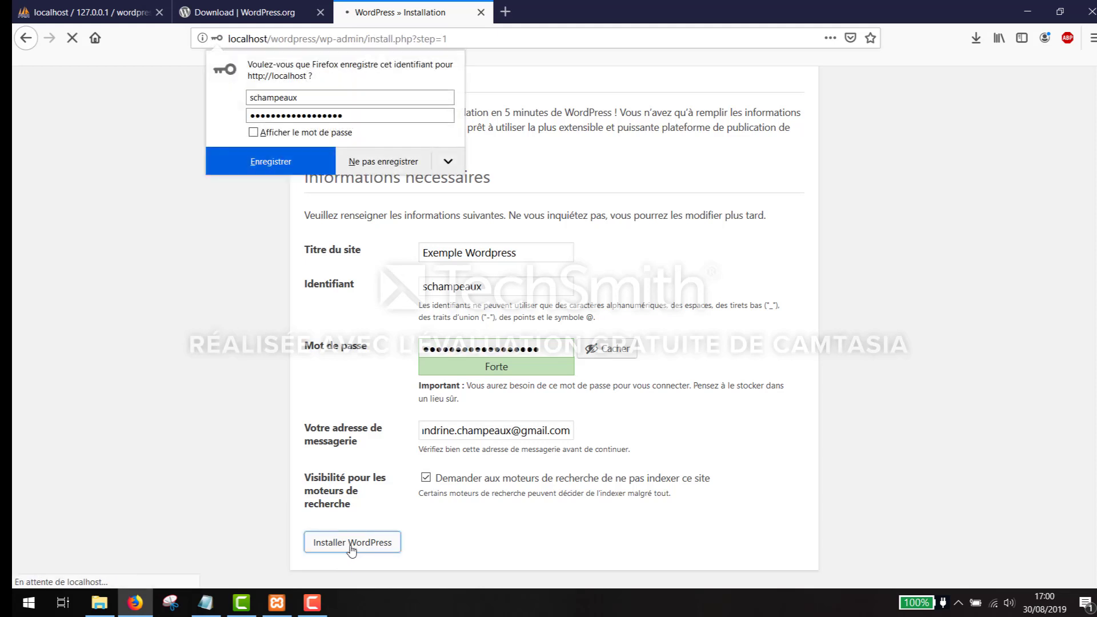
- Save the admin login in Firefox and proceed from the success page to Se connecter
click(254, 162)
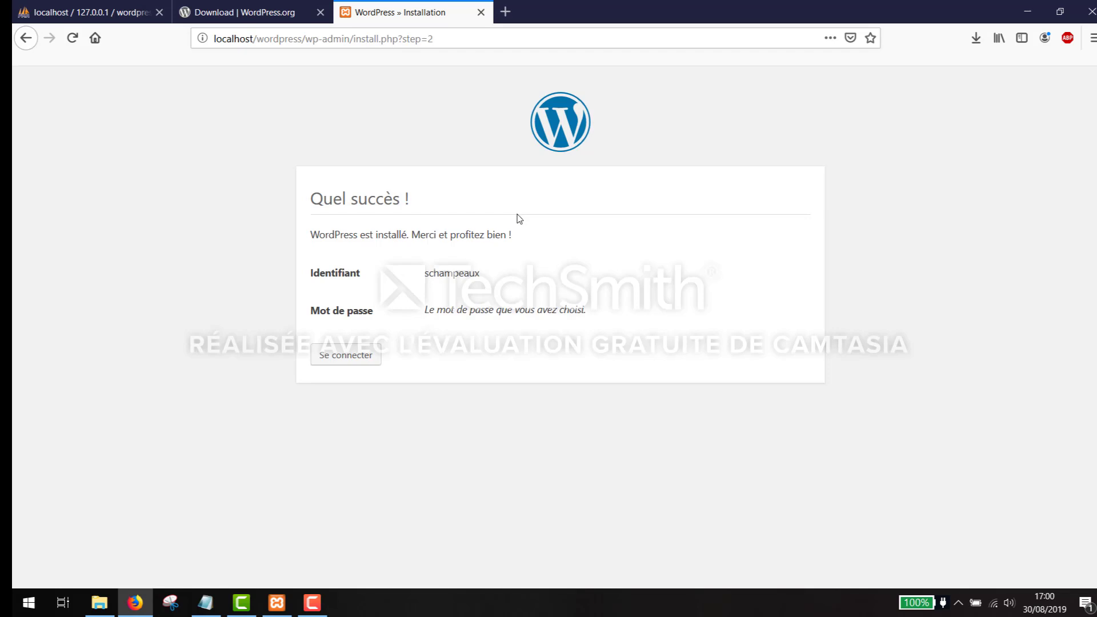
click(359, 365)
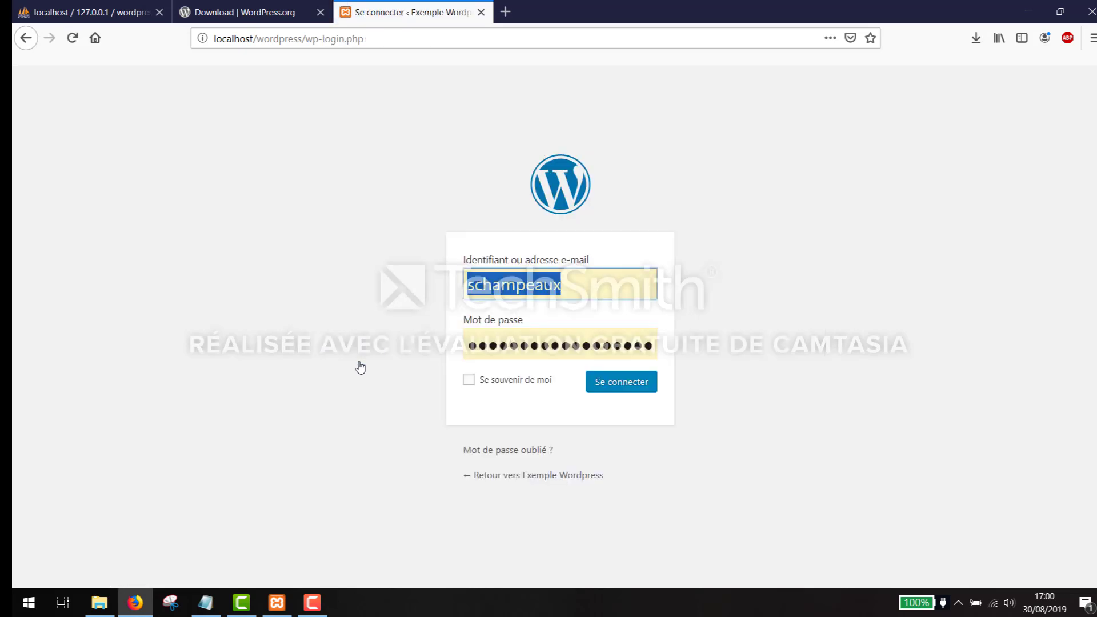
- Log in with the prefilled admin credentials, ticking Se souvenir de moi
click(602, 277)
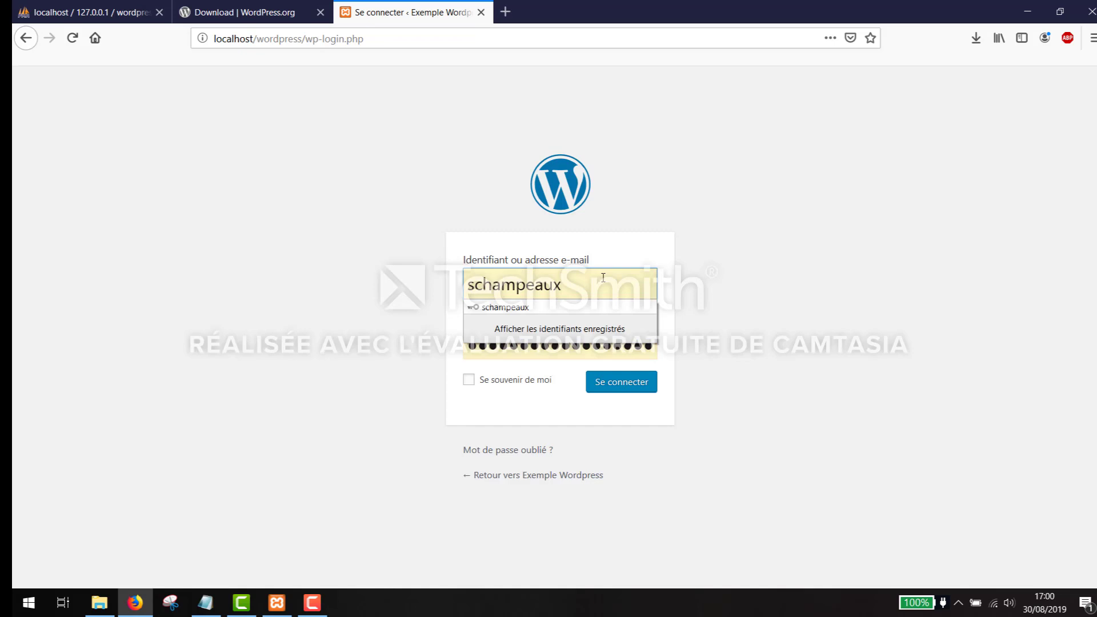
click(706, 366)
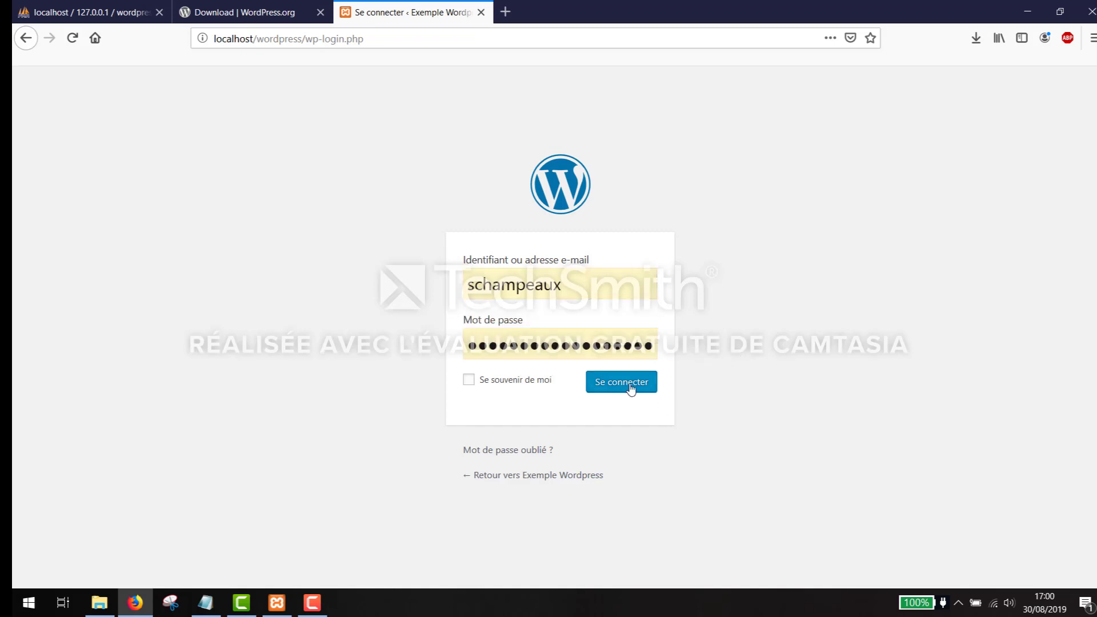
click(469, 382)
click(609, 388)
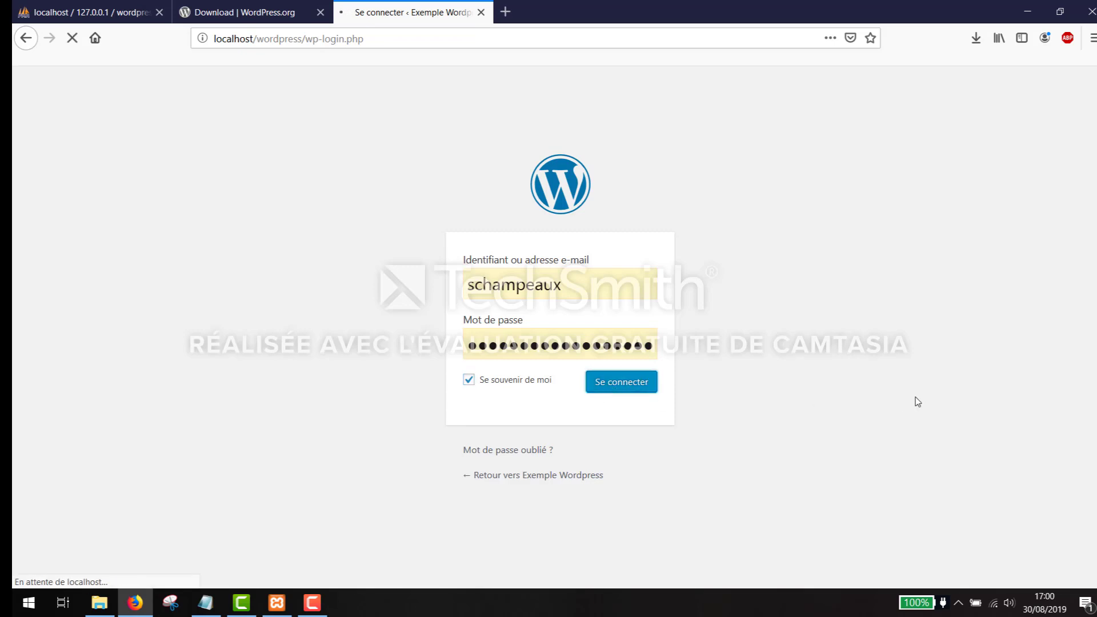